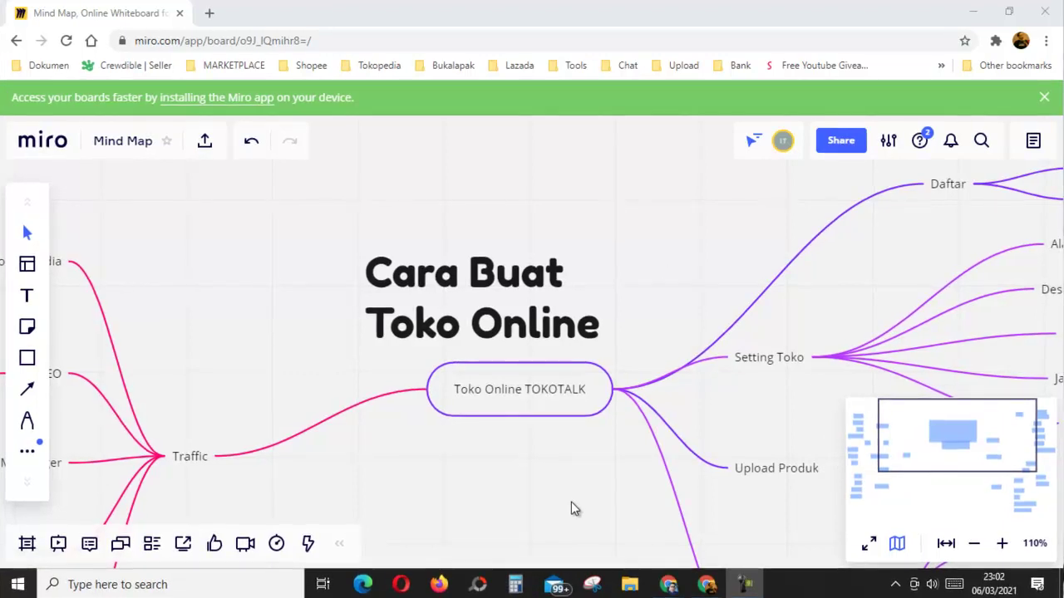
Step: Start a new store website and submit the signup form with store name, e-mail and password
scroll(593, 407, "down", 3)
left_click_drag(501, 448, 446, 379)
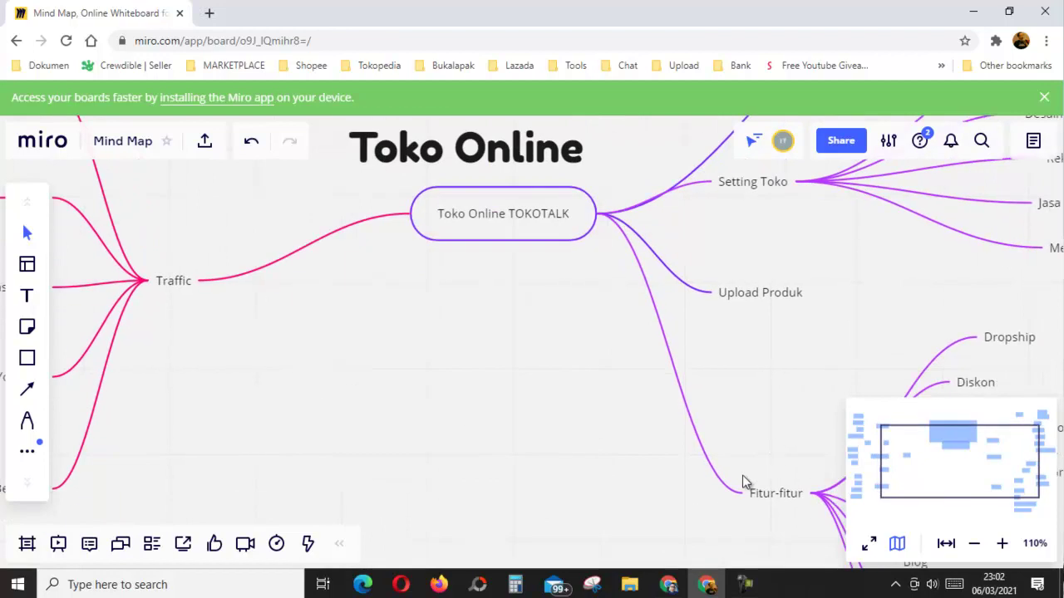
scroll(420, 424, "up", 4)
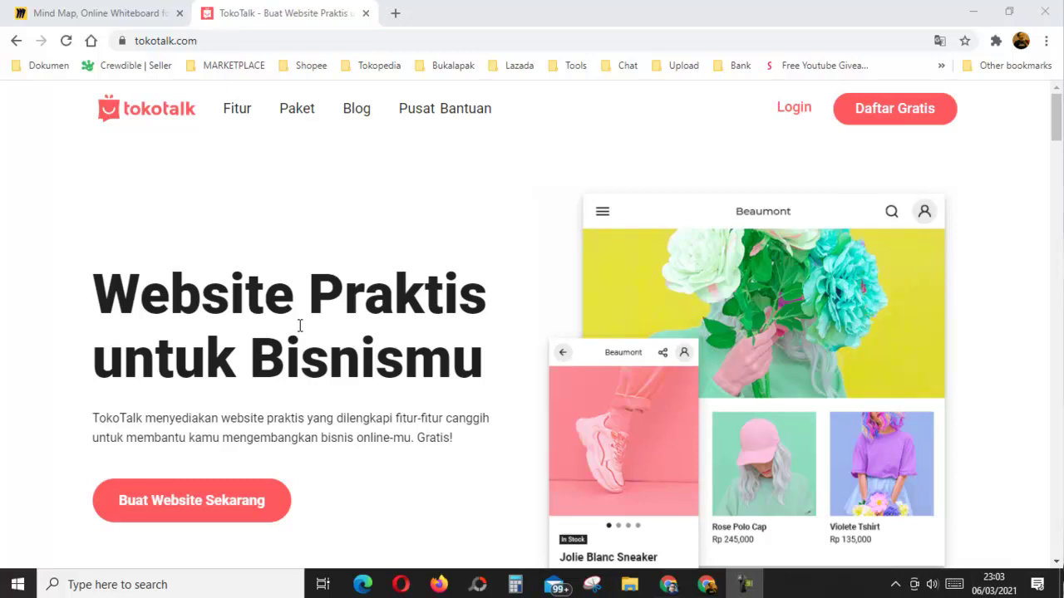
left_click(199, 505)
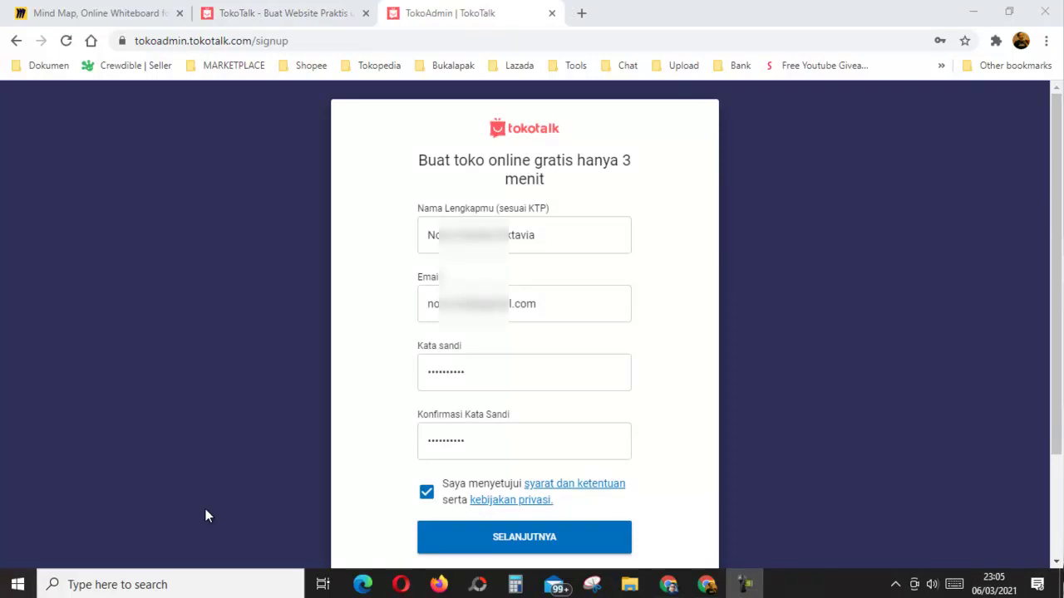
key("Return")
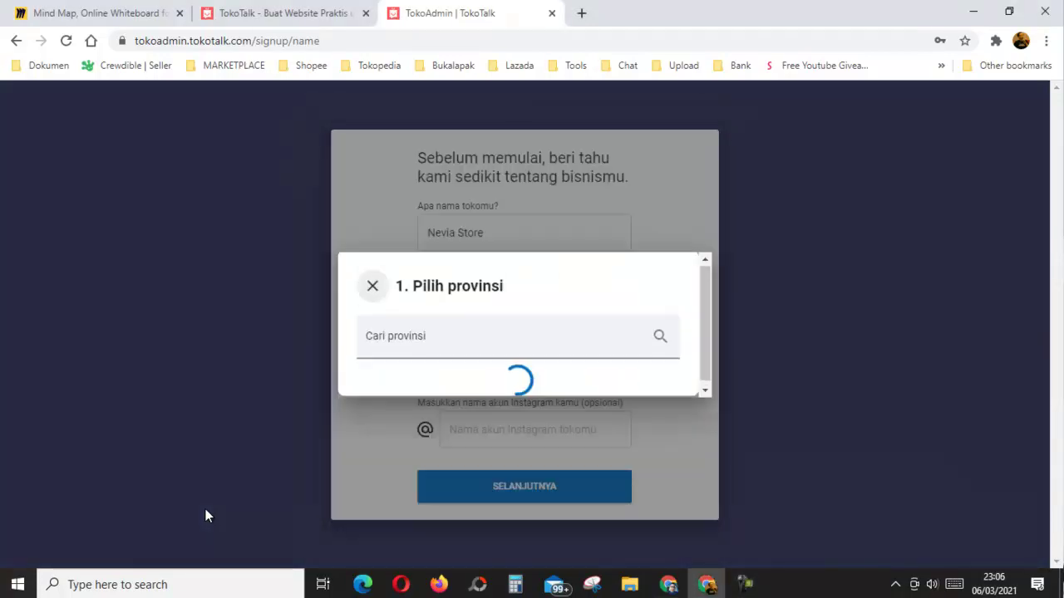
Step: Set the store location to Jawa Tengah province, Kab. Kebumen city
type("jawa")
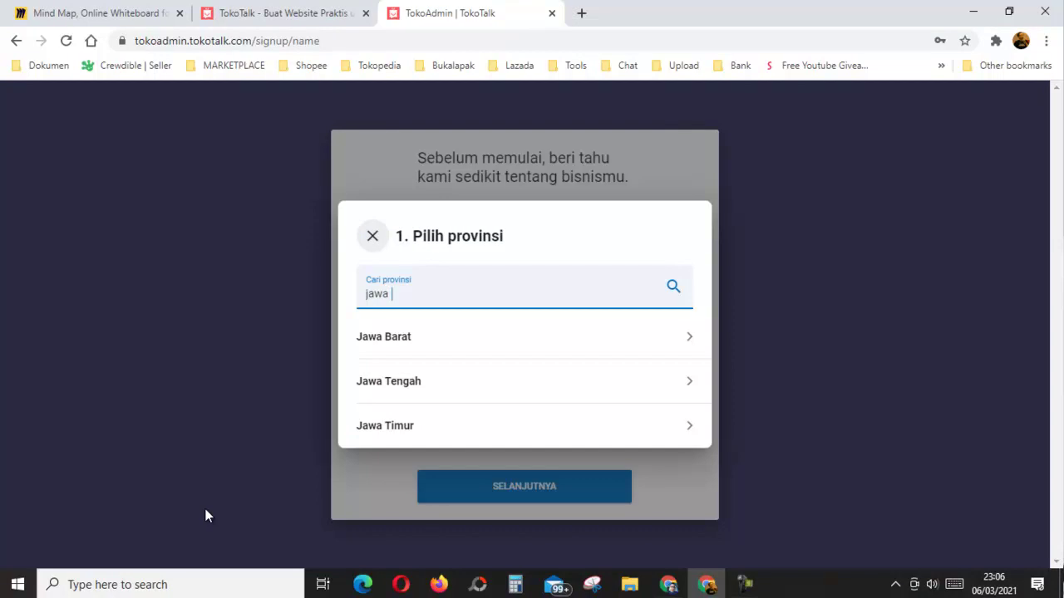
key("Down")
key("Down")
key("Return")
scroll(208, 516, "down", 3)
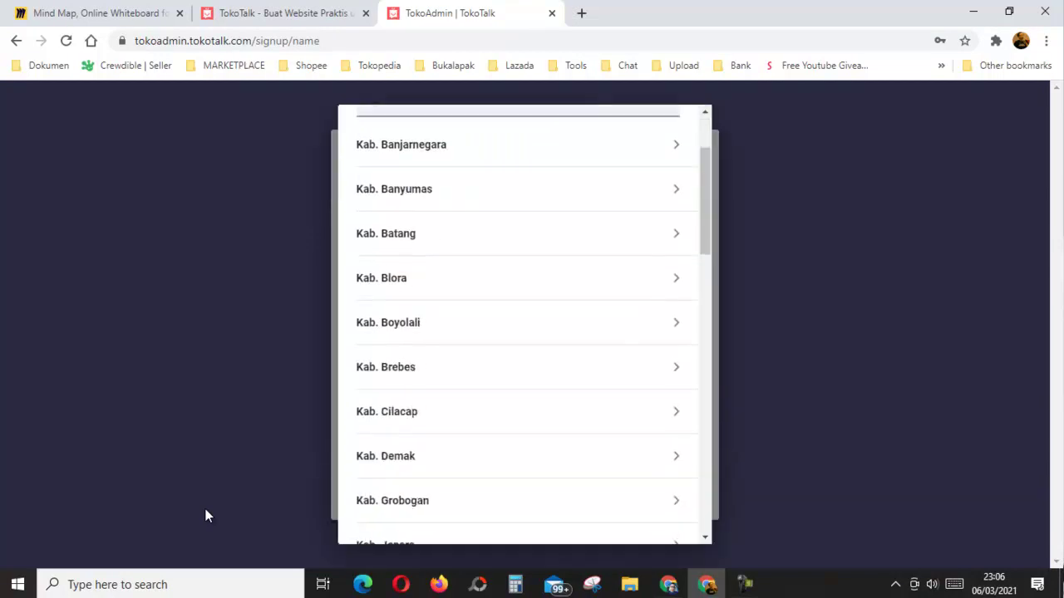
scroll(208, 516, "down", 2)
key("Return")
key("Return")
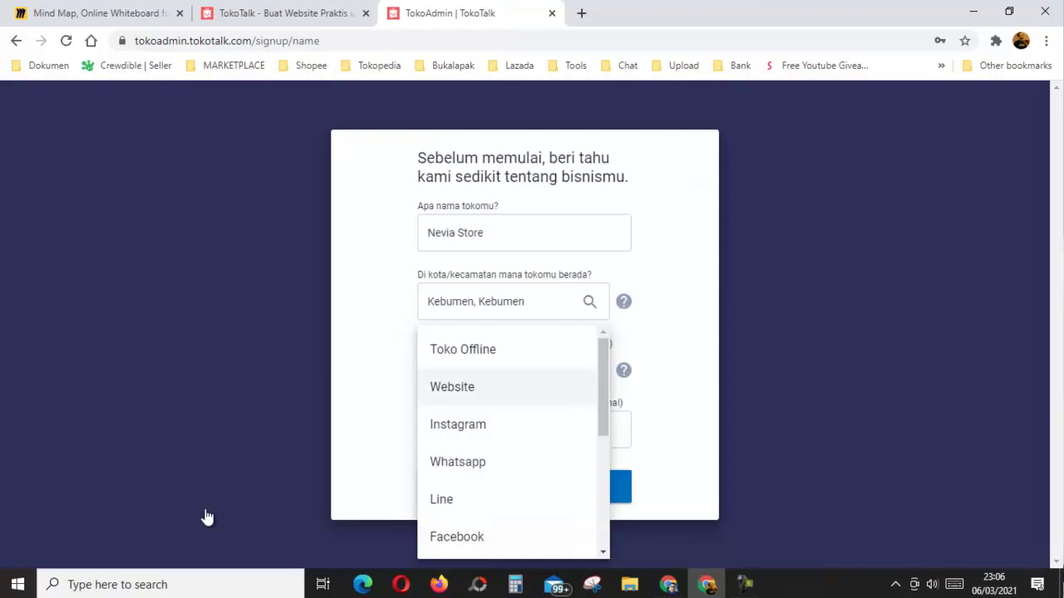
Step: Pick Shopee as the main sales channel and submit the business details
key("Down")
key("Down")
key("Down")
key("Down")
key("Down")
key("Down")
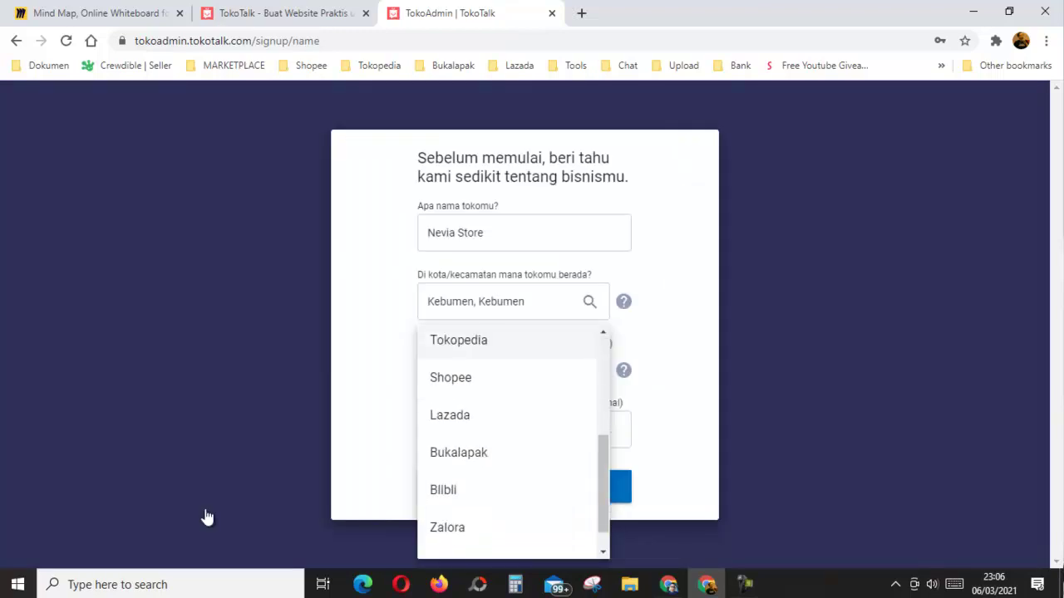
key("Return")
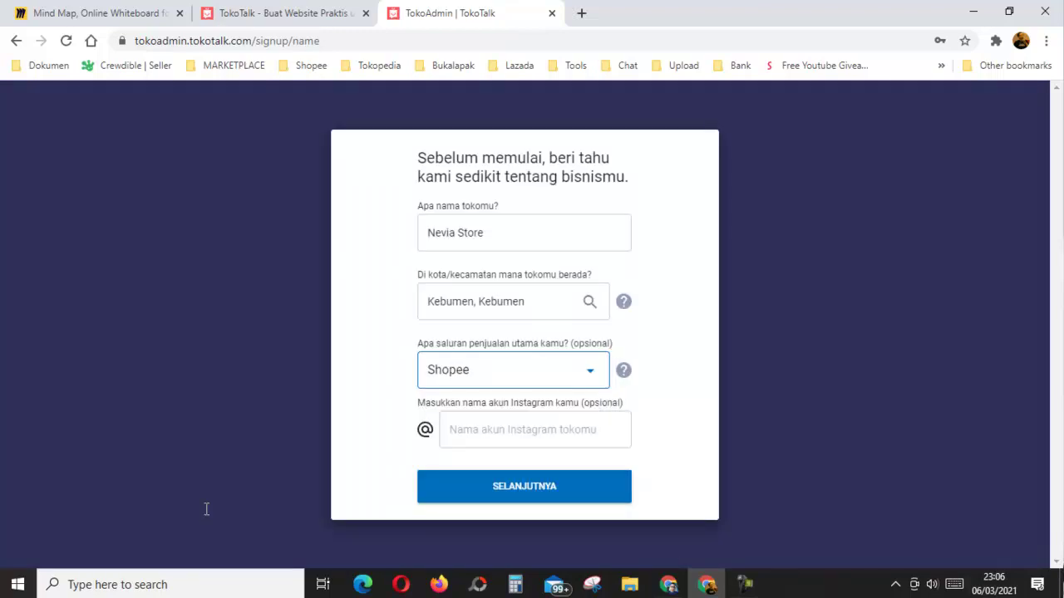
key("Tab")
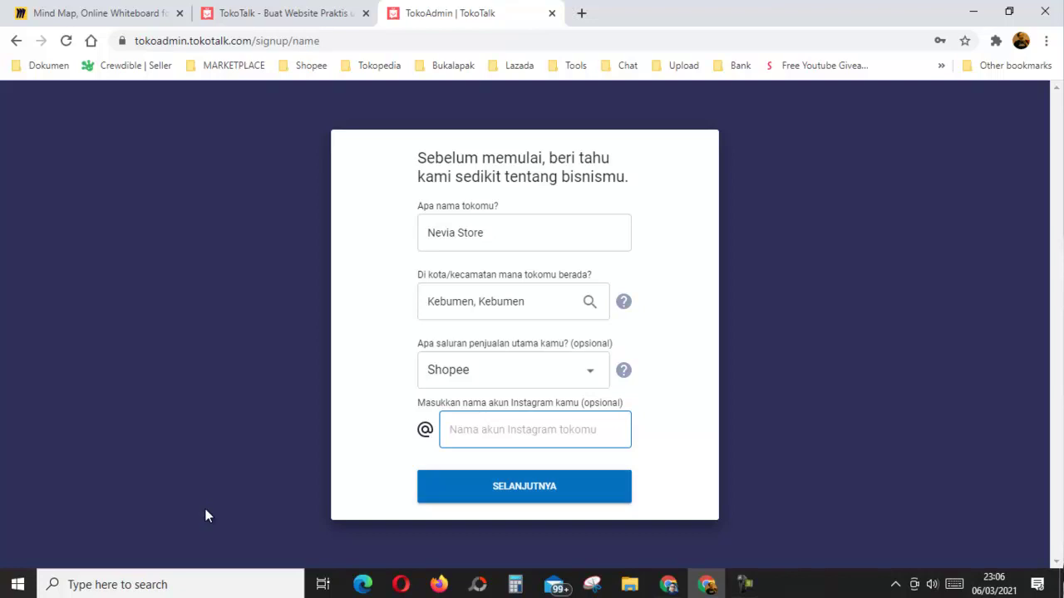
key("Return")
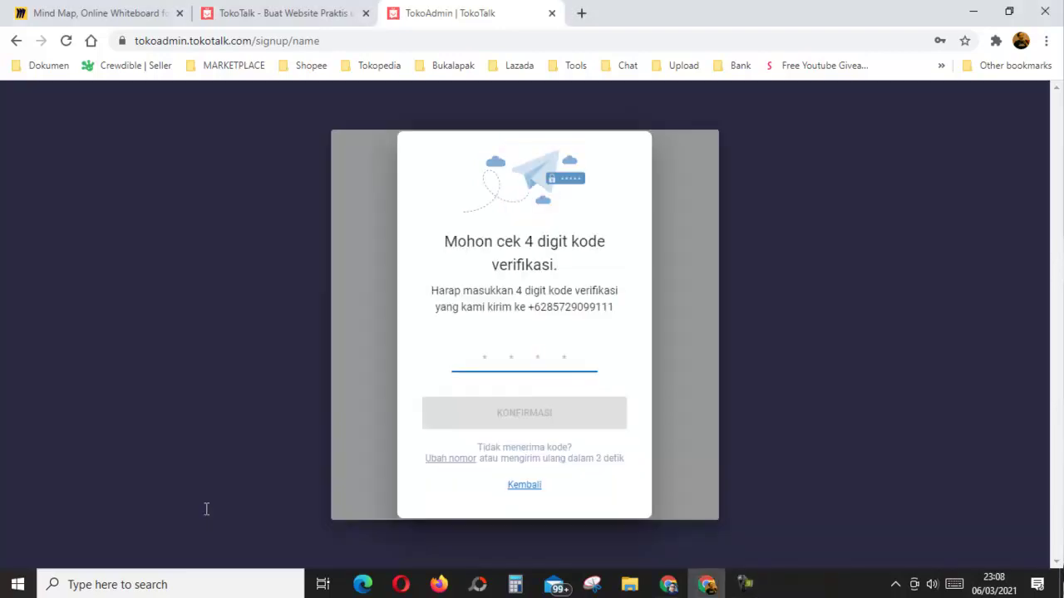
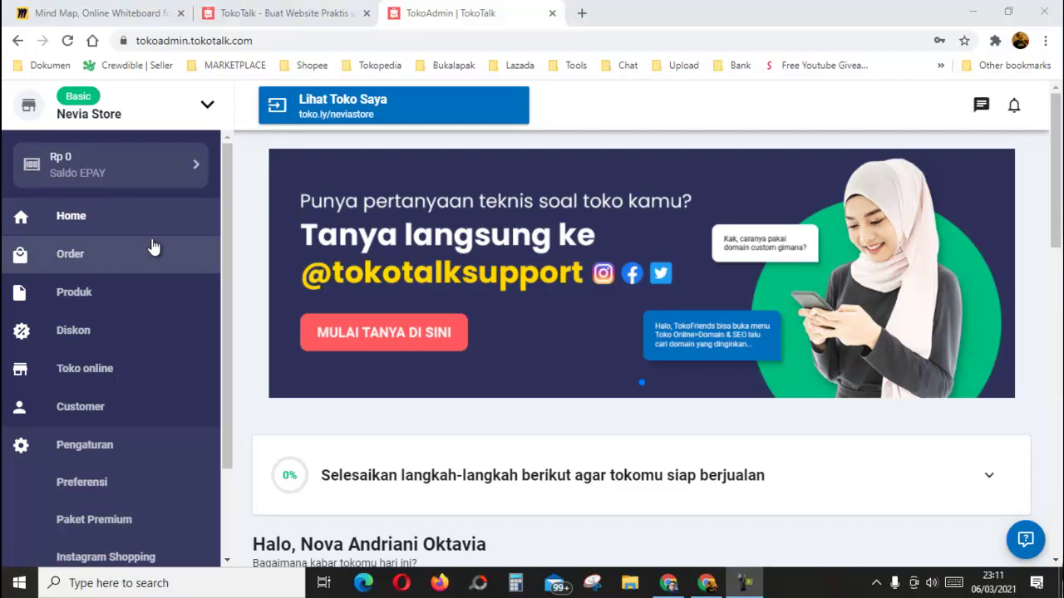
Step: Request a verification e-mail from the account profile page, then switch to Gmail
left_click(207, 108)
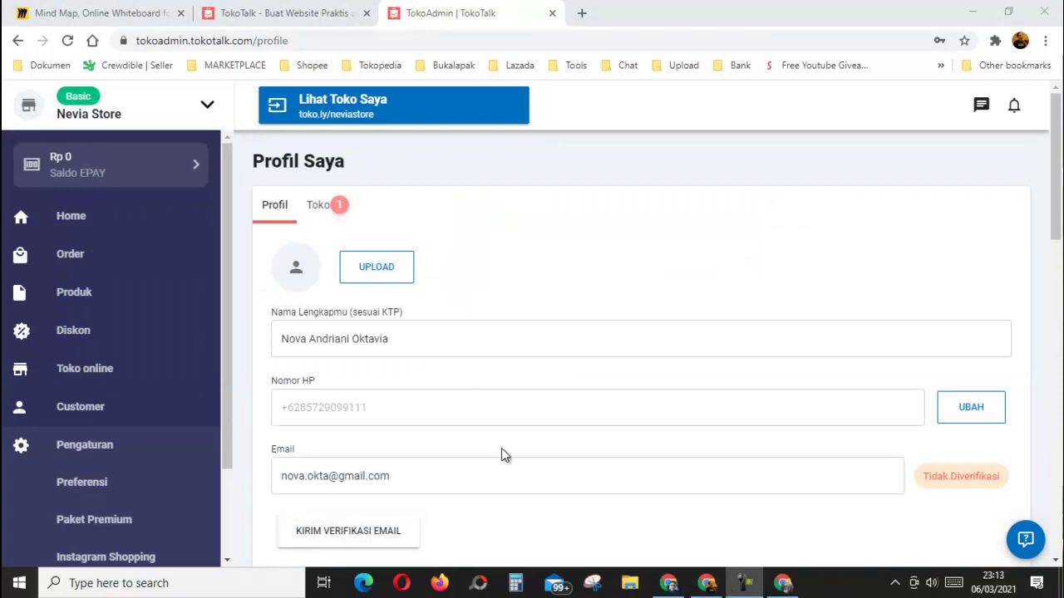
scroll(502, 448, "down", 3)
left_click(360, 224)
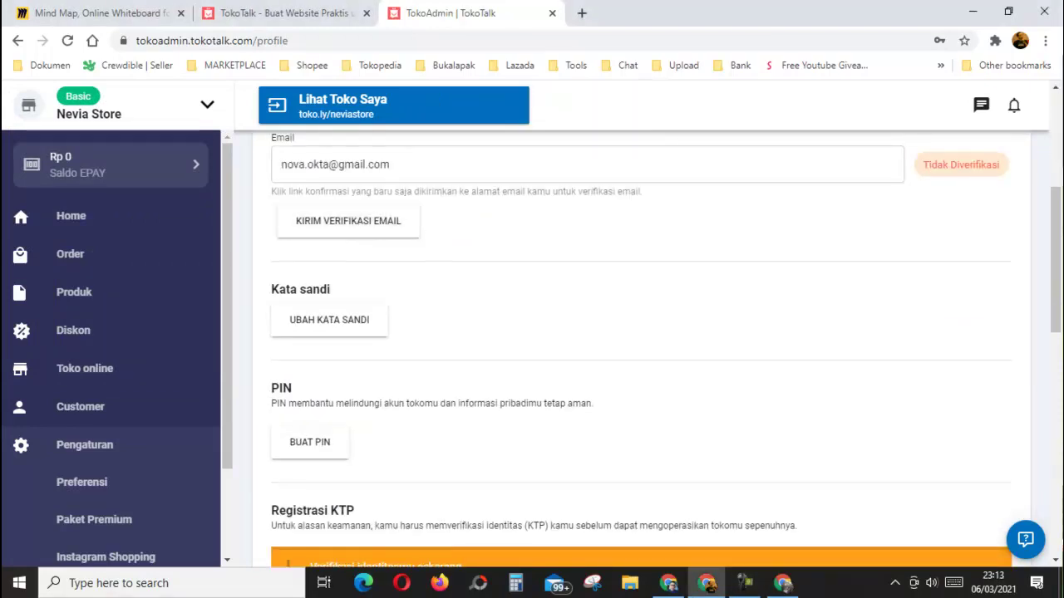
key("alt+Tab")
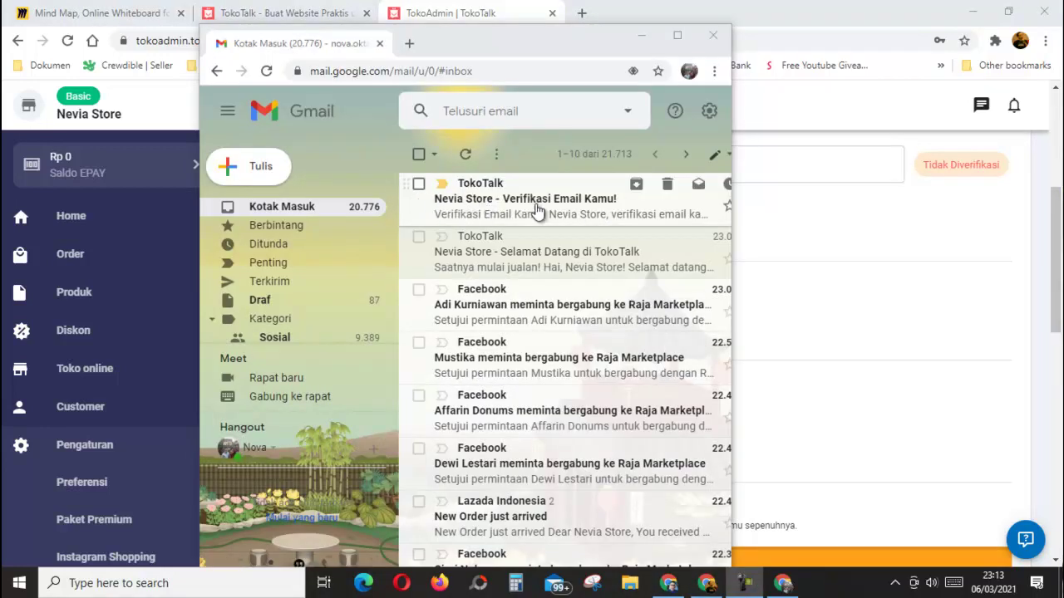
Step: Open the 'Nevia Store - Verifikasi Email Kamu!' message and confirm via its VERIFIKASI EMAIL button
left_click(598, 213)
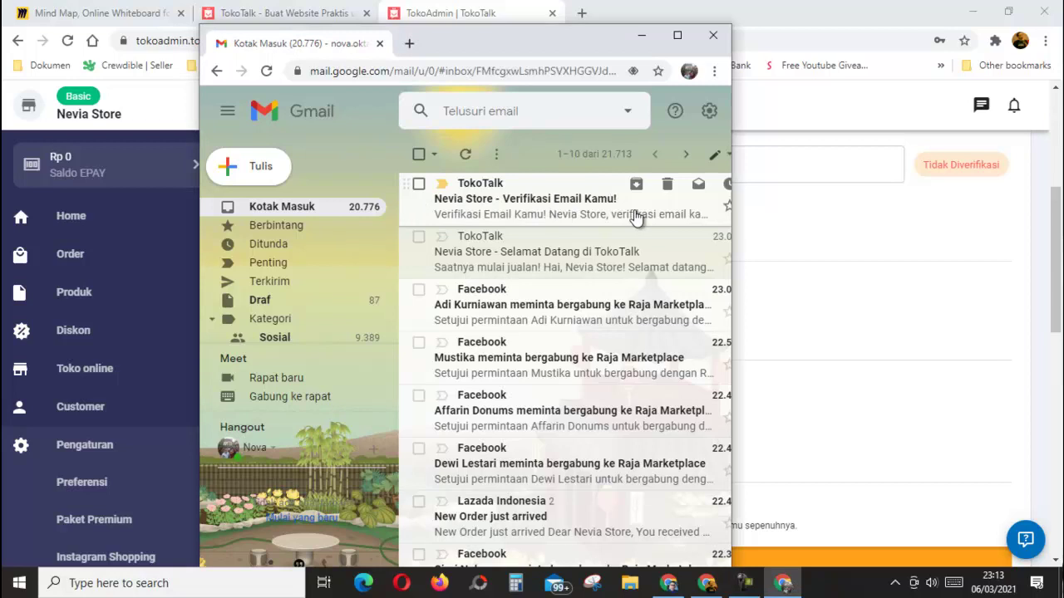
scroll(721, 278, "down", 3)
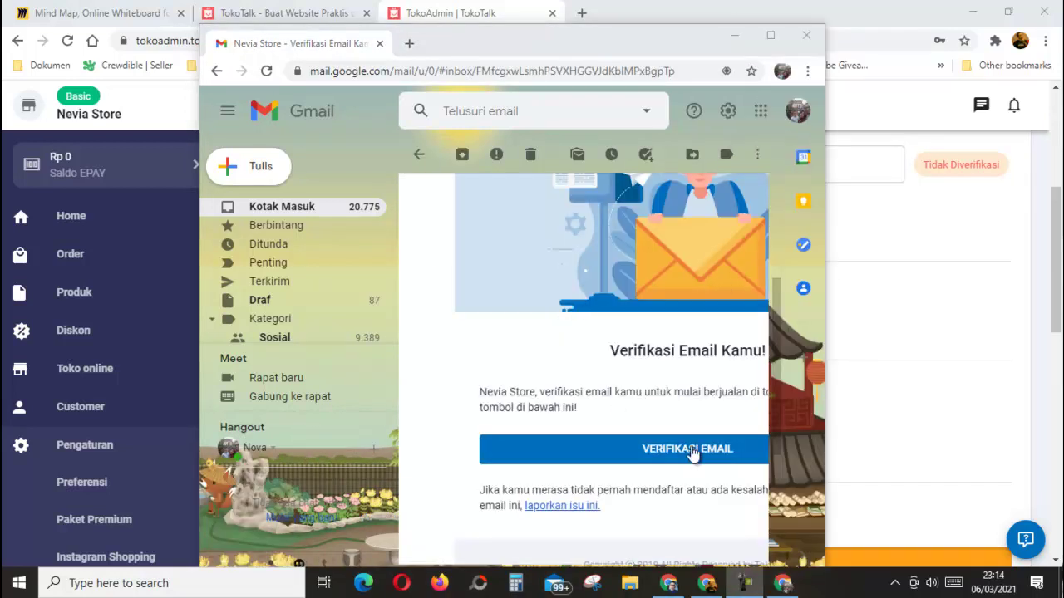
left_click(692, 451)
left_click(731, 258)
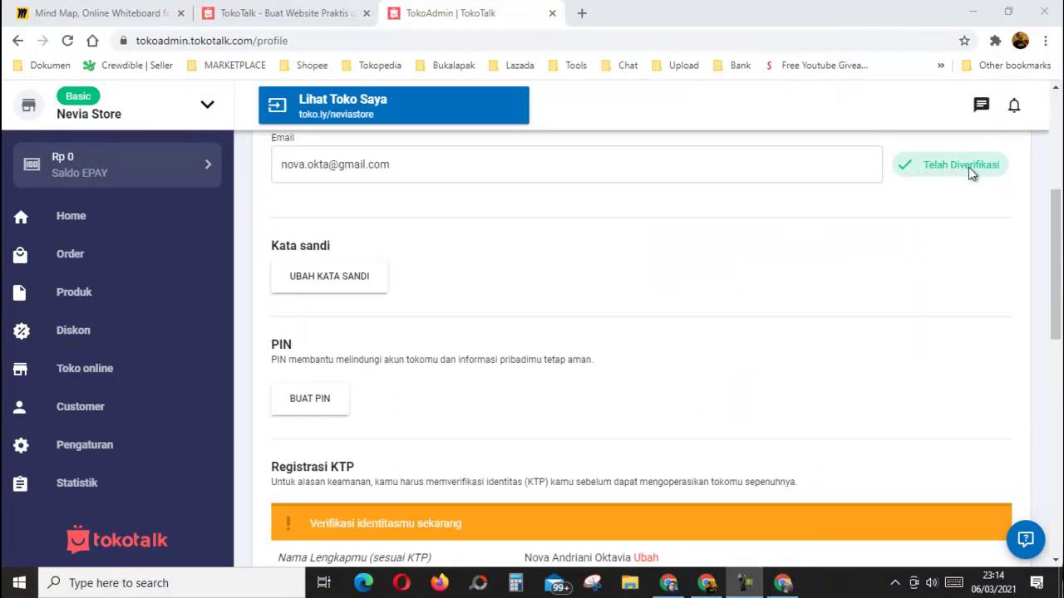
Step: Scroll through the profile page's Registrasi KTP identity-verification requirements
scroll(522, 351, "down", 5)
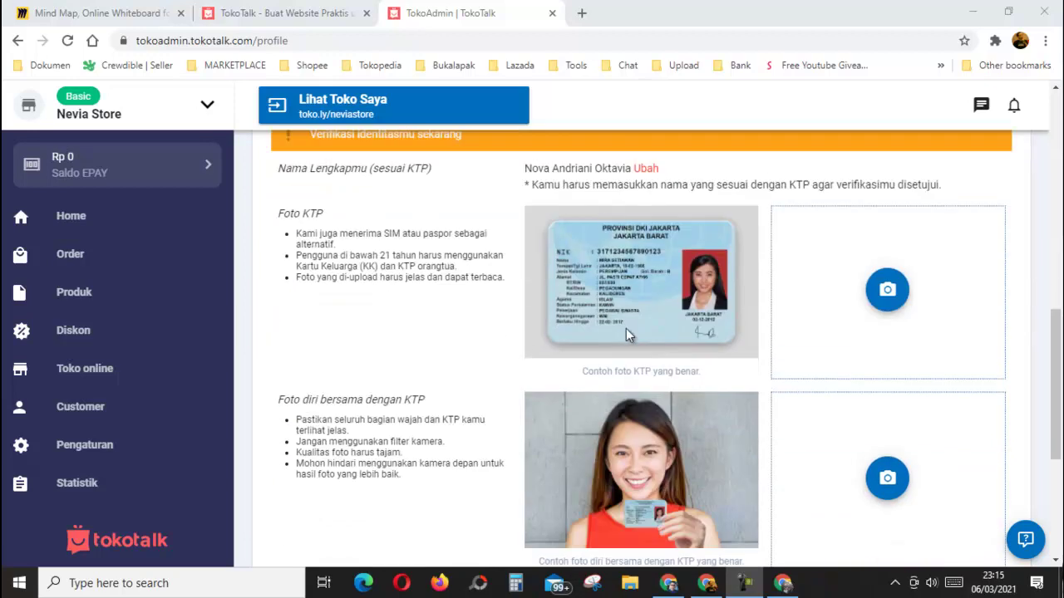
scroll(675, 328, "down", 2)
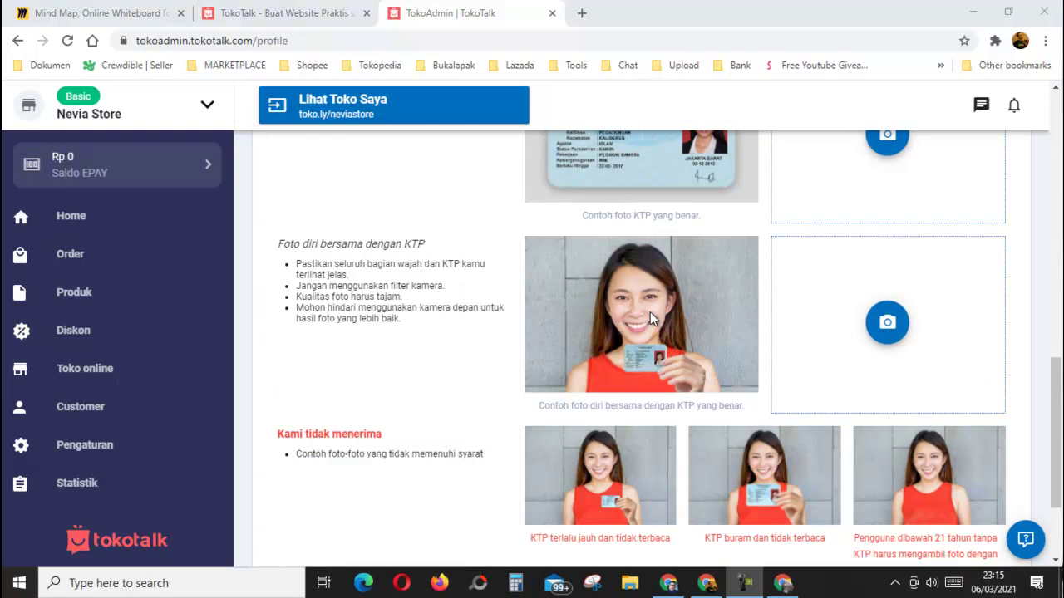
scroll(652, 312, "down", 2)
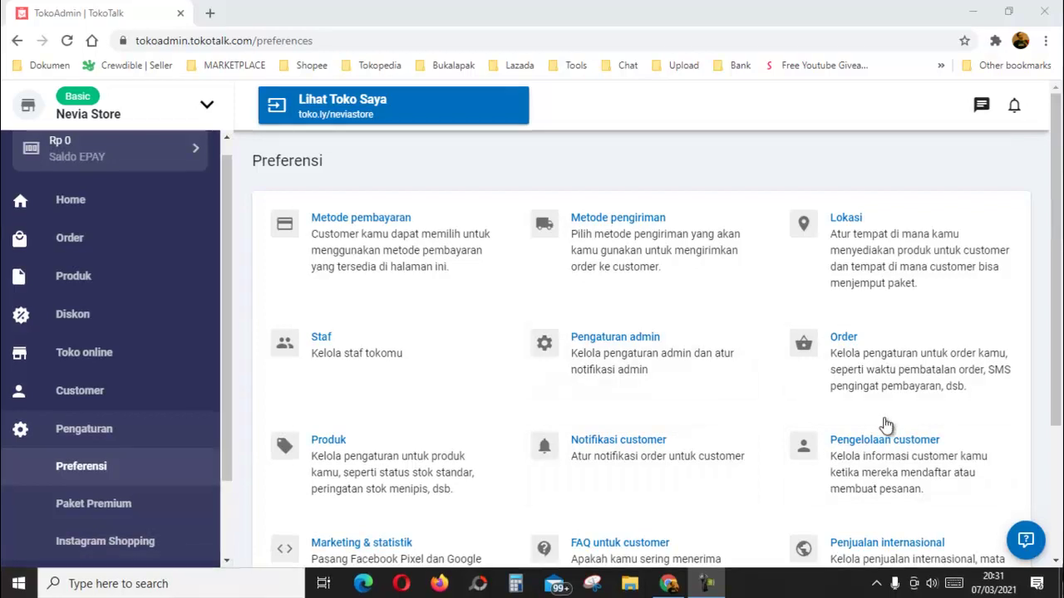
Step: Open Lokasi to view Nevia Store's Kebumen location
left_click(885, 424)
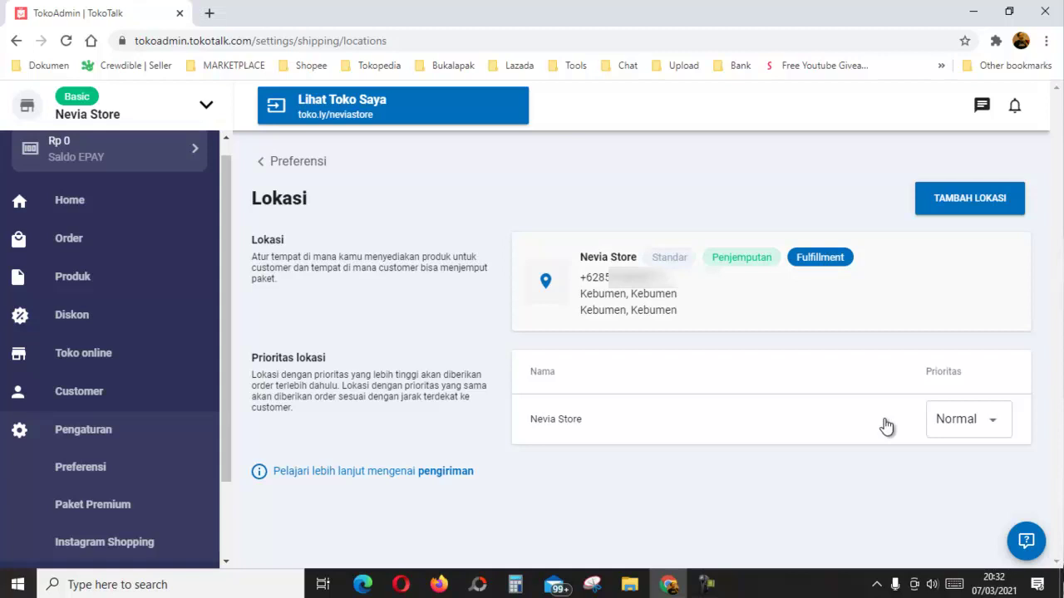
Step: Edit the Nevia Store location, pasting the street address and opening the map pin
left_click(886, 426)
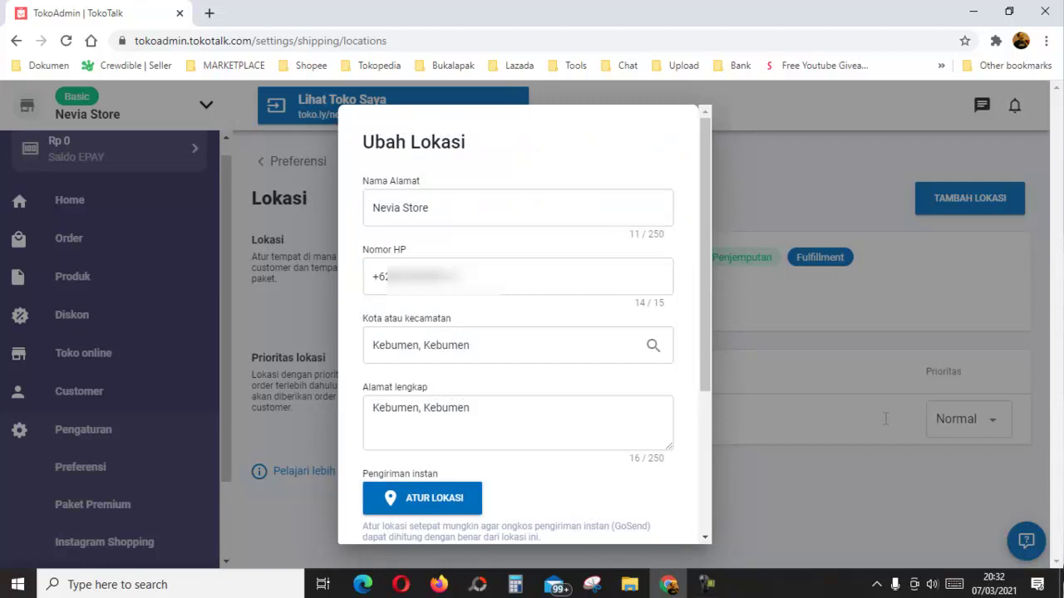
key("Tab")
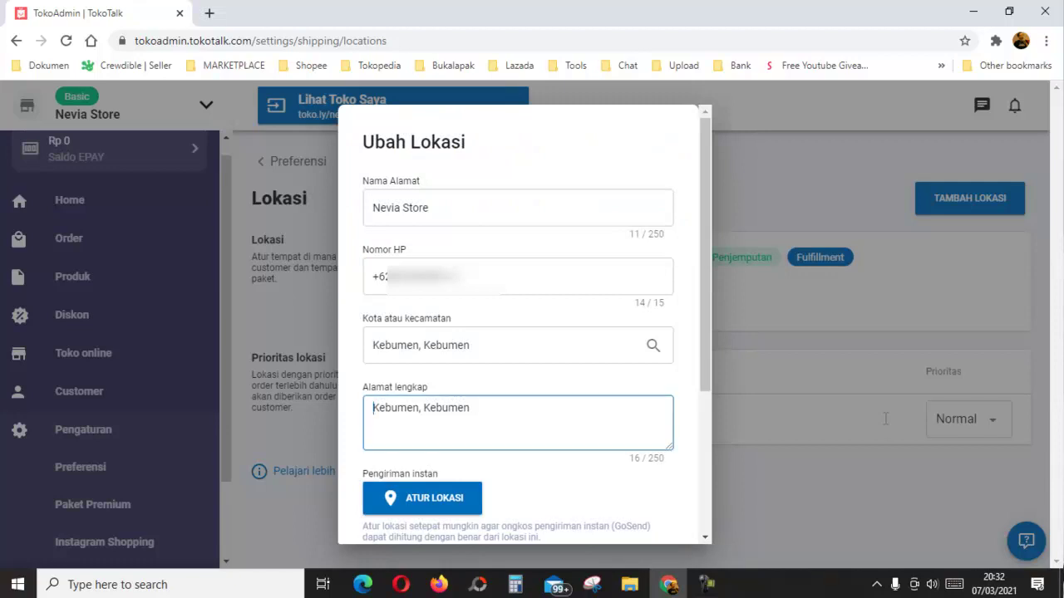
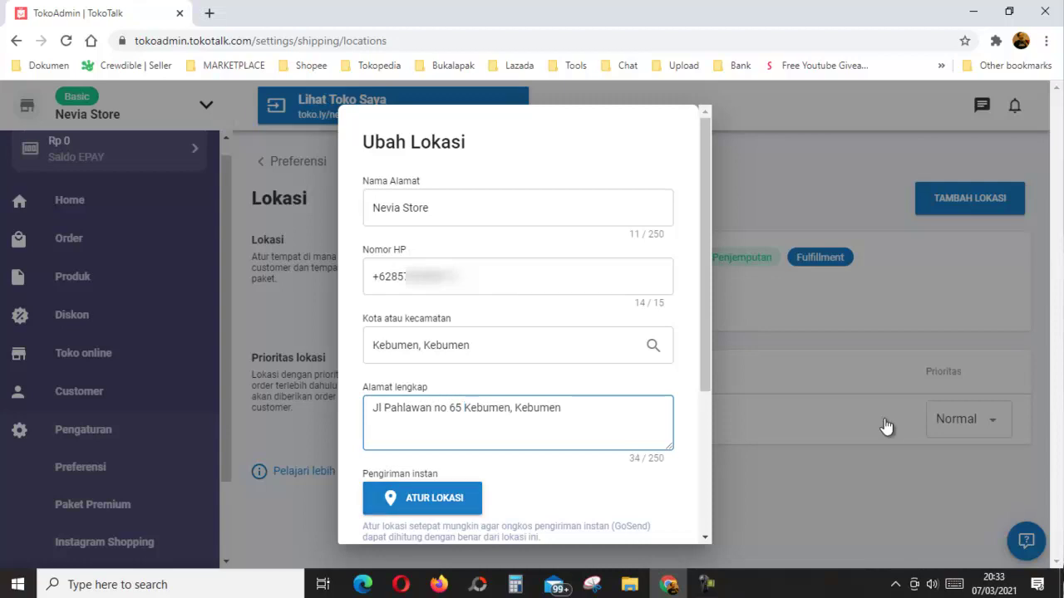
key("Tab")
key("Return")
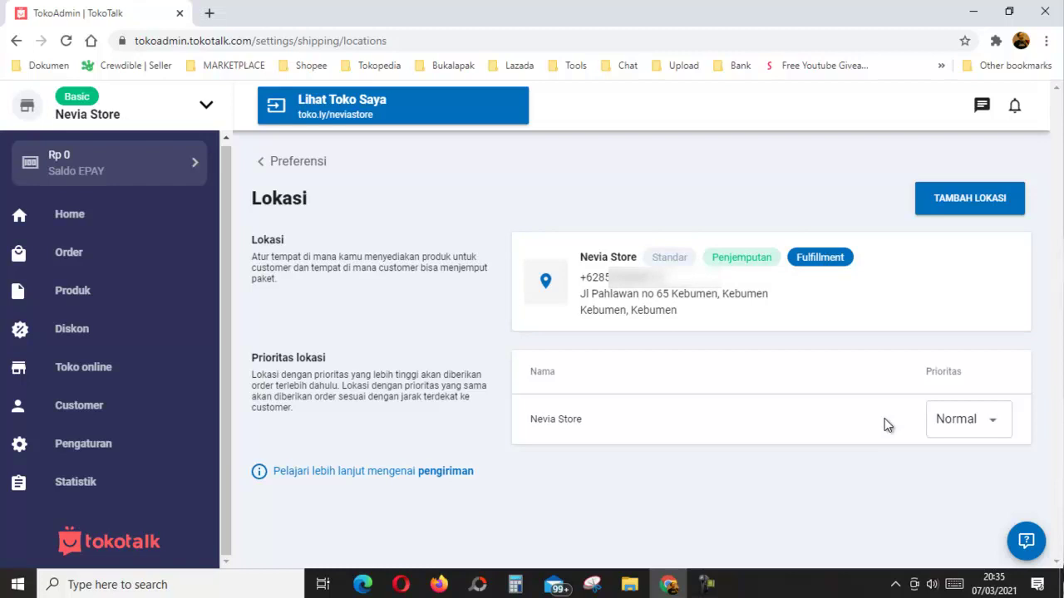
Step: Return to Preferensi, open the shipping methods and scroll through the courier list
key("alt+Left")
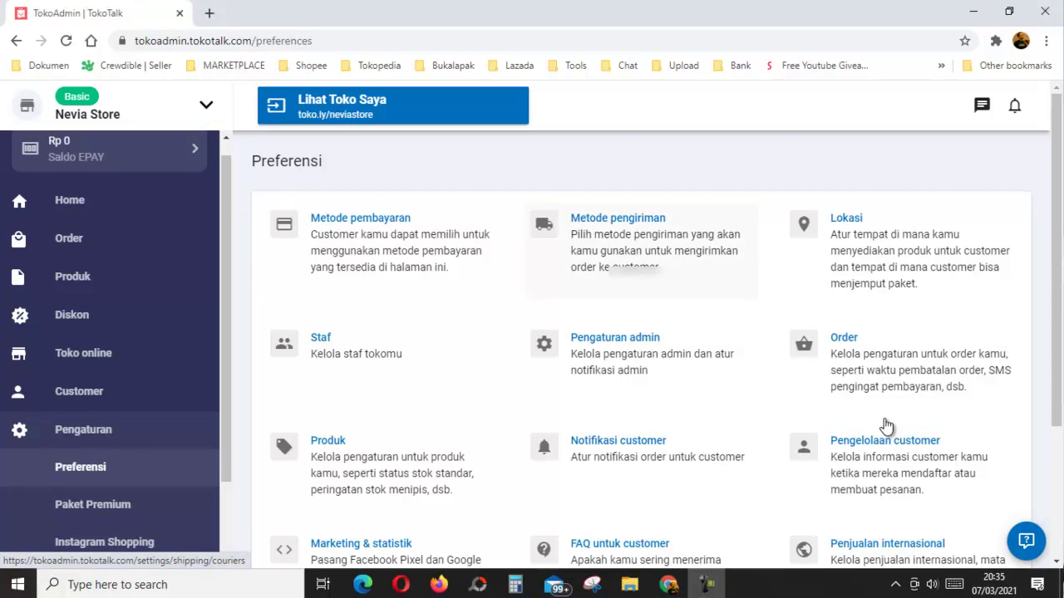
key("Return")
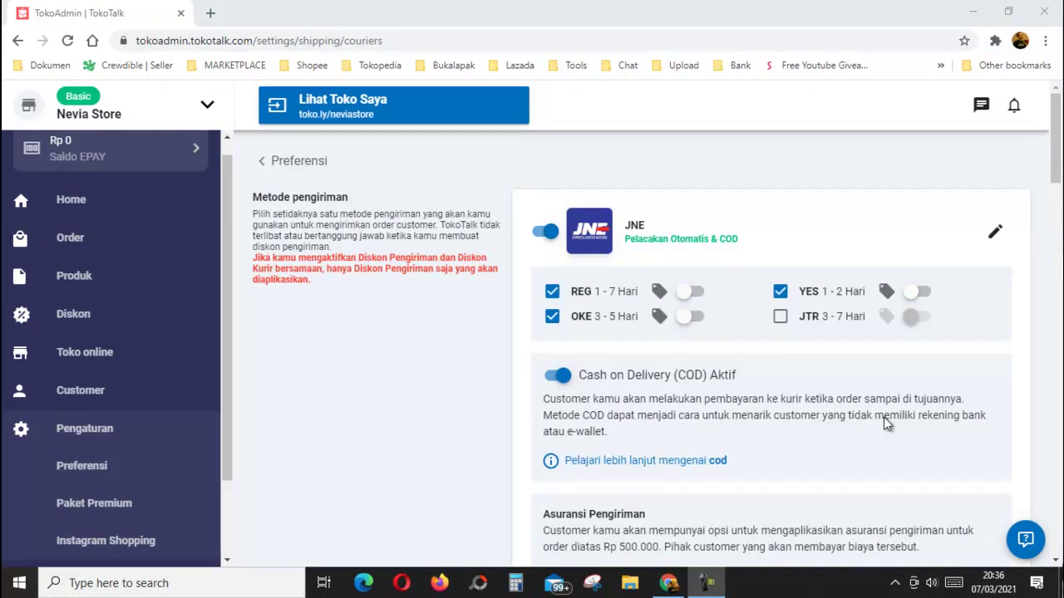
scroll(887, 424, "down", 5)
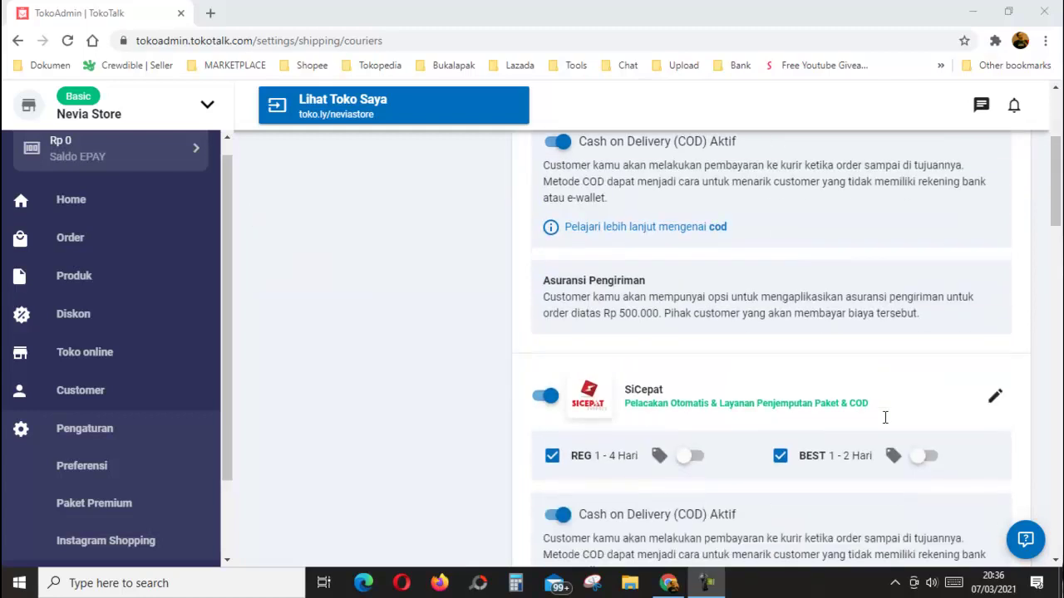
scroll(885, 418, "down", 8)
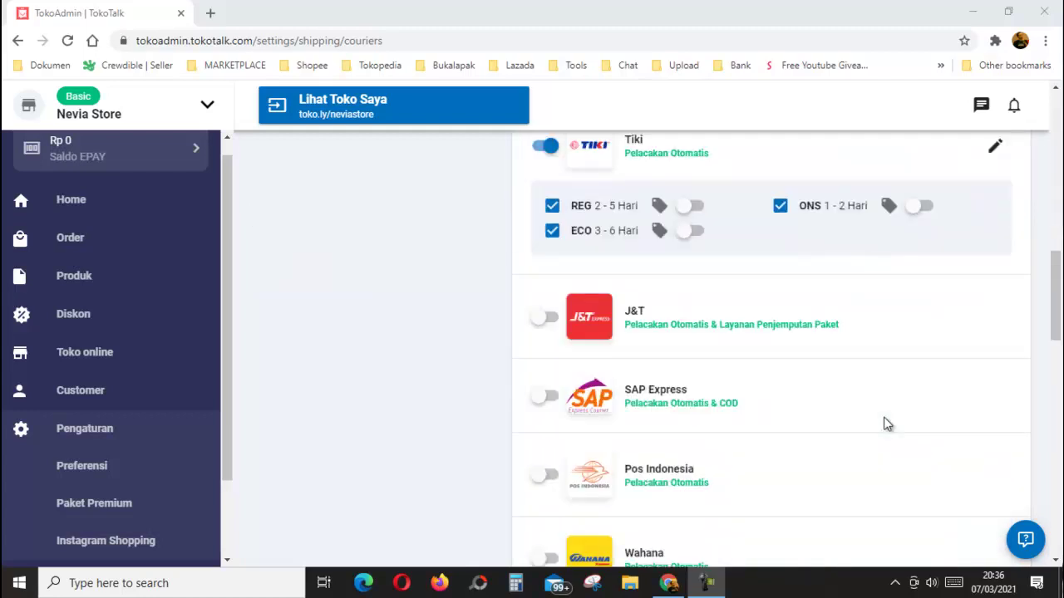
scroll(887, 424, "down", 1)
scroll(886, 424, "up", 2)
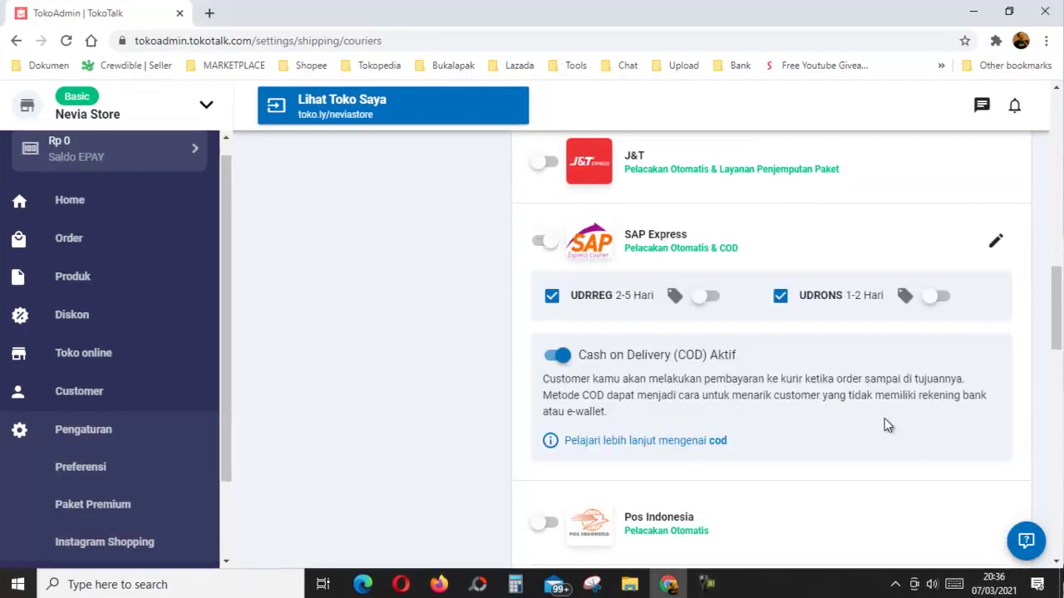
scroll(887, 424, "down", 6)
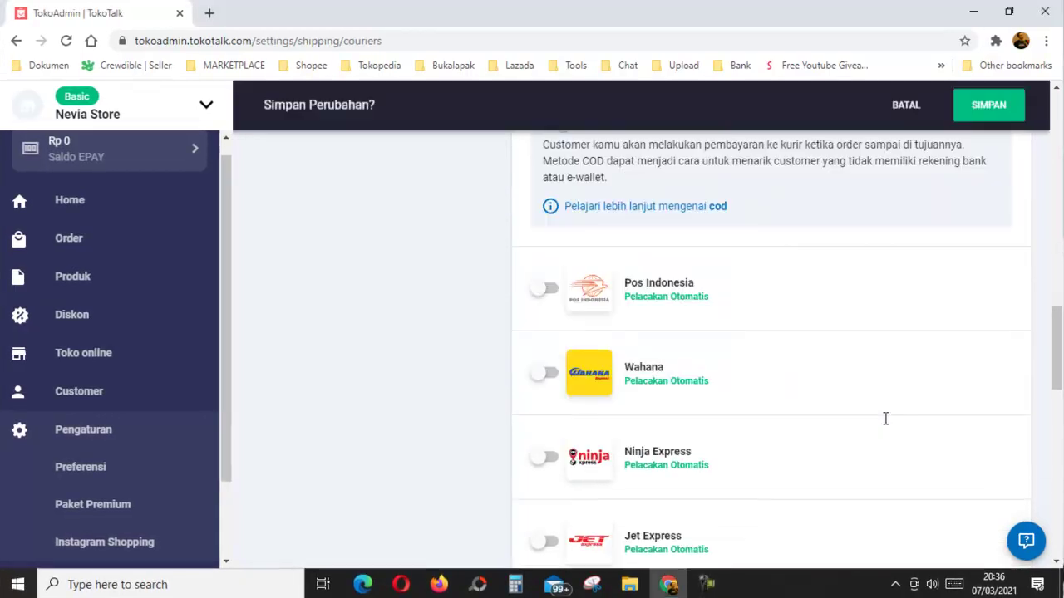
scroll(886, 425, "down", 4)
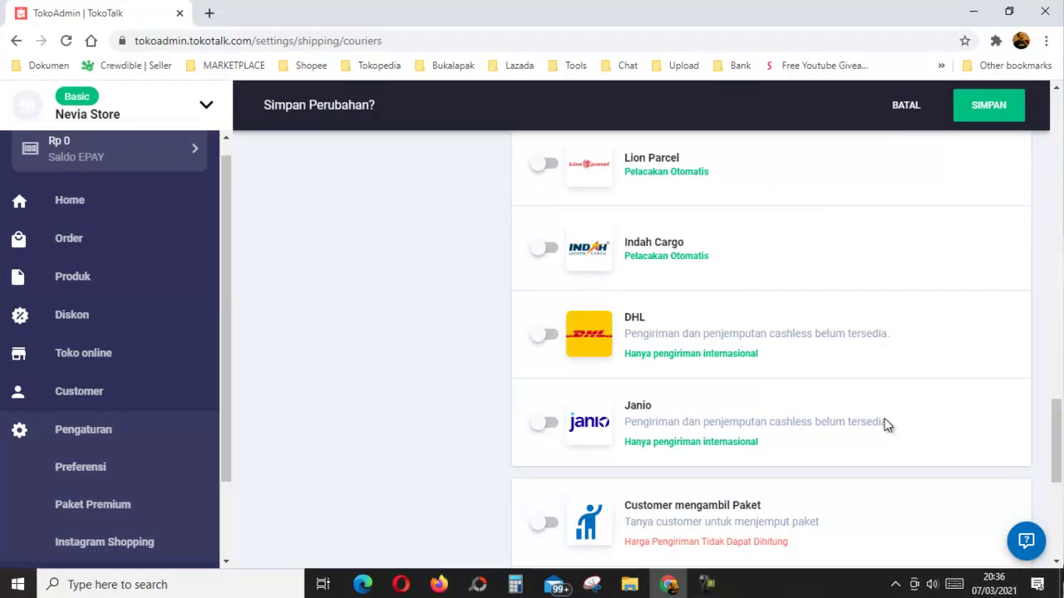
scroll(887, 425, "down", 3)
scroll(887, 425, "down", 2)
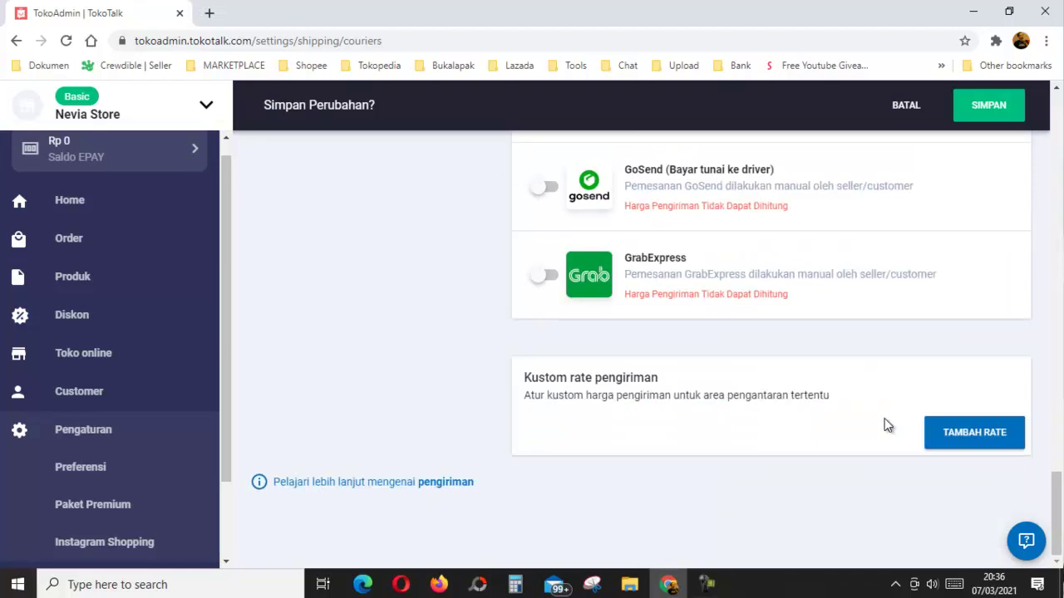
scroll(886, 425, "up", 3)
scroll(886, 424, "up", 4)
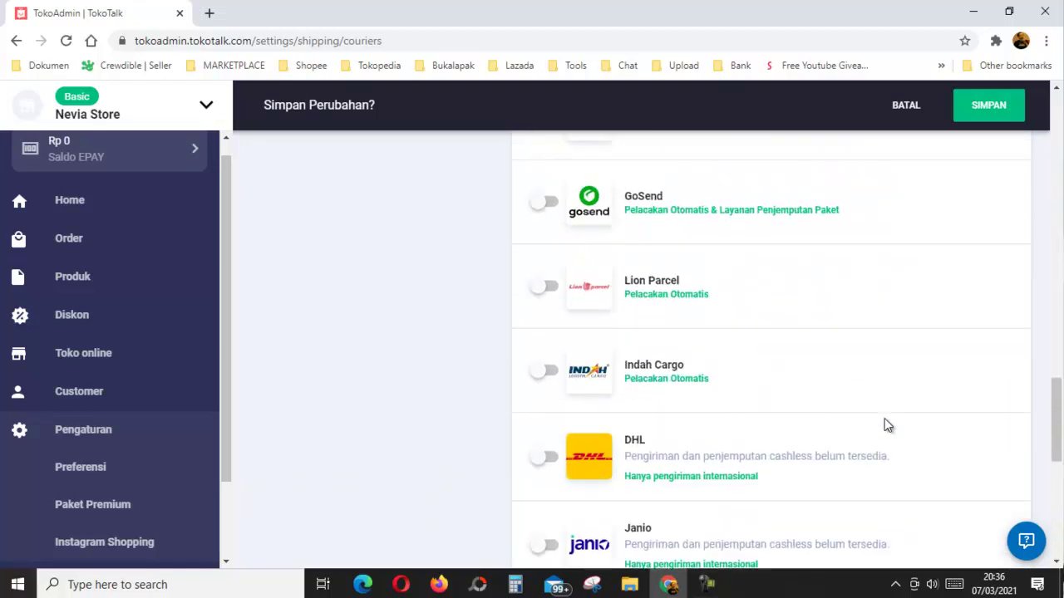
scroll(887, 424, "up", 1)
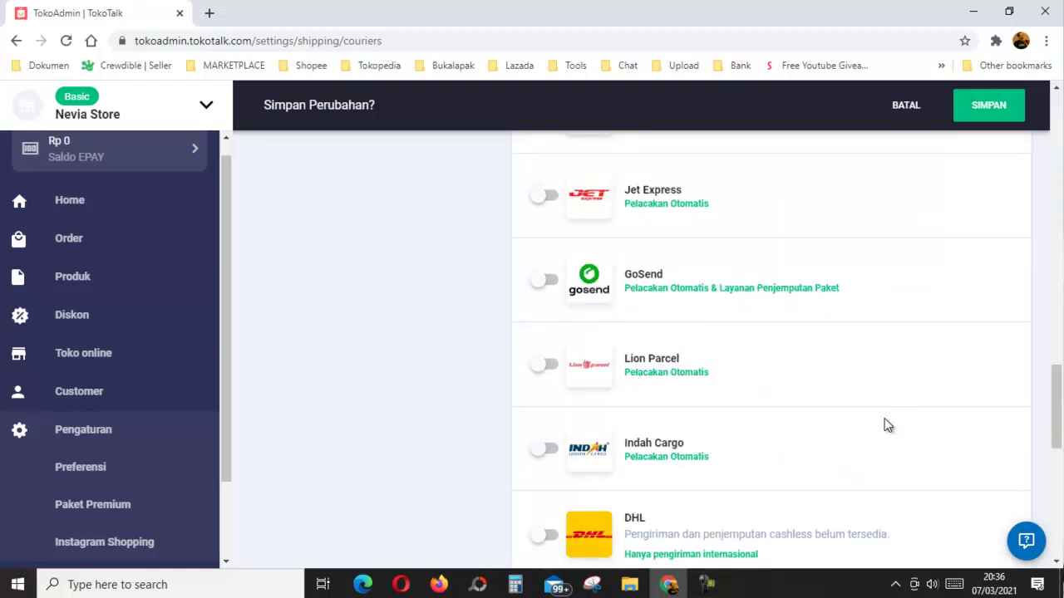
scroll(887, 425, "down", 2)
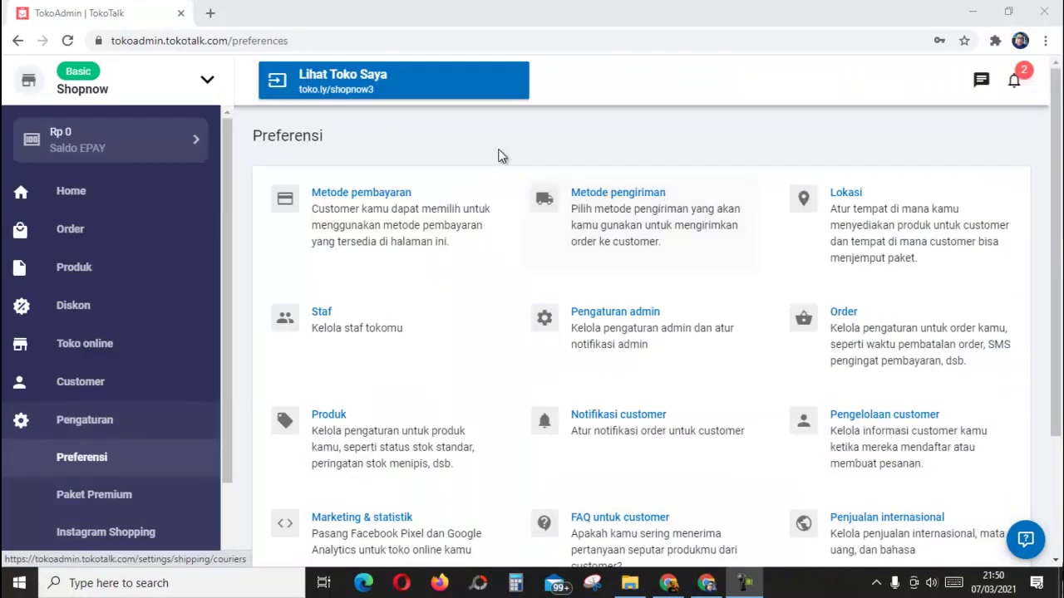
Step: Open the payment method settings and review the EPAY options
left_click(461, 226)
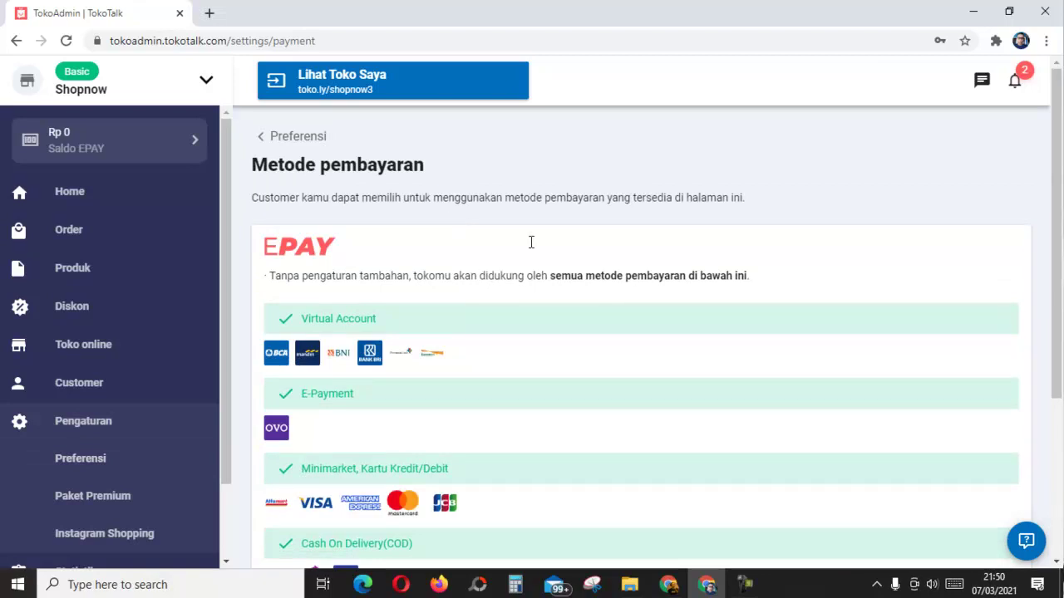
scroll(670, 299, "down", 2)
scroll(670, 299, "up", 1)
scroll(669, 306, "up", 1)
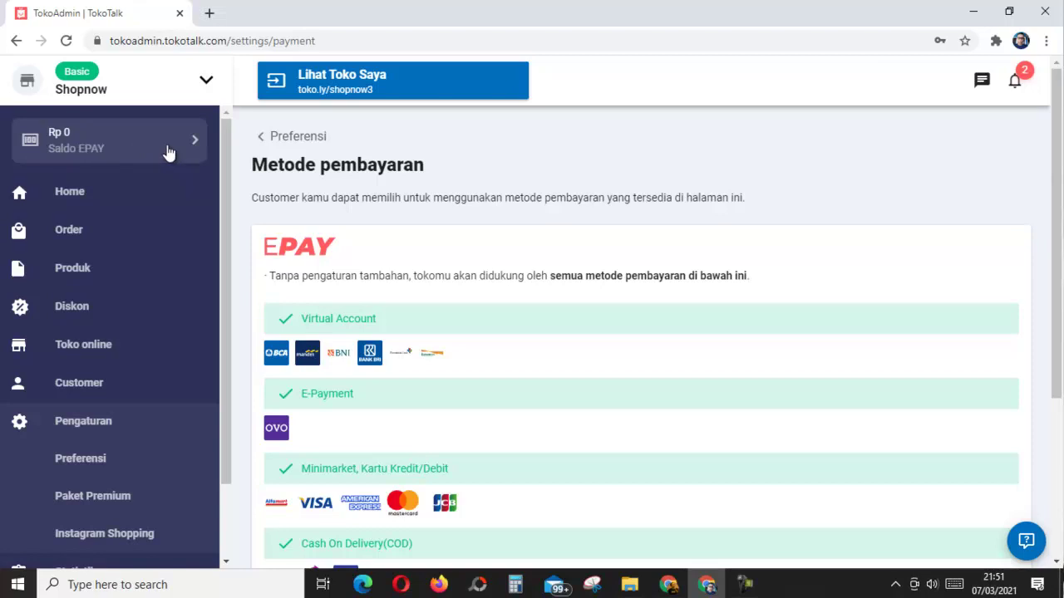
scroll(518, 302, "down", 2)
scroll(482, 292, "up", 1)
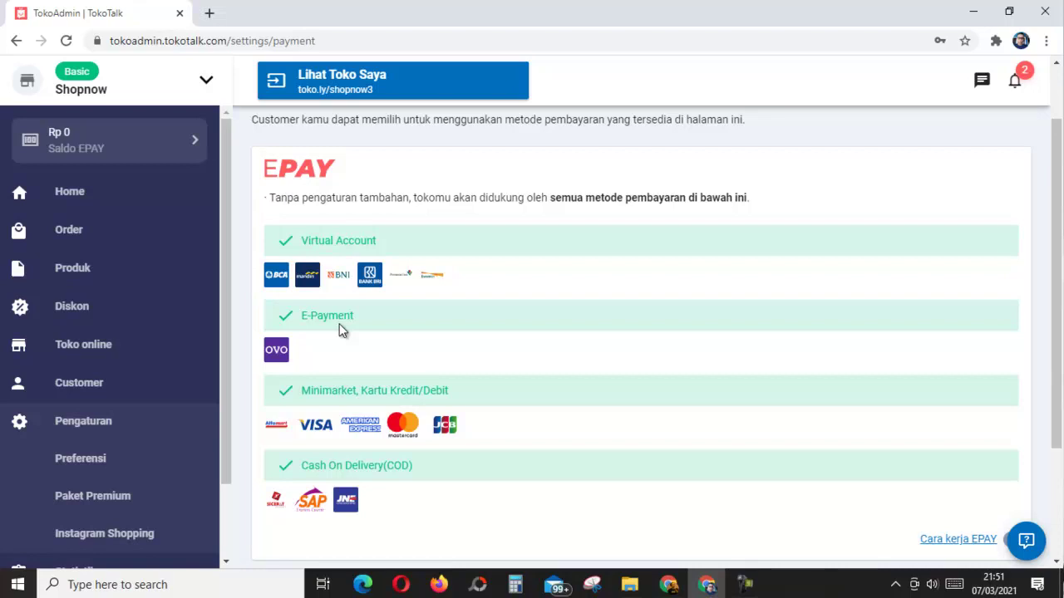
Step: Start adding a personal bank account and bring up the list of banks
scroll(341, 330, "down", 1)
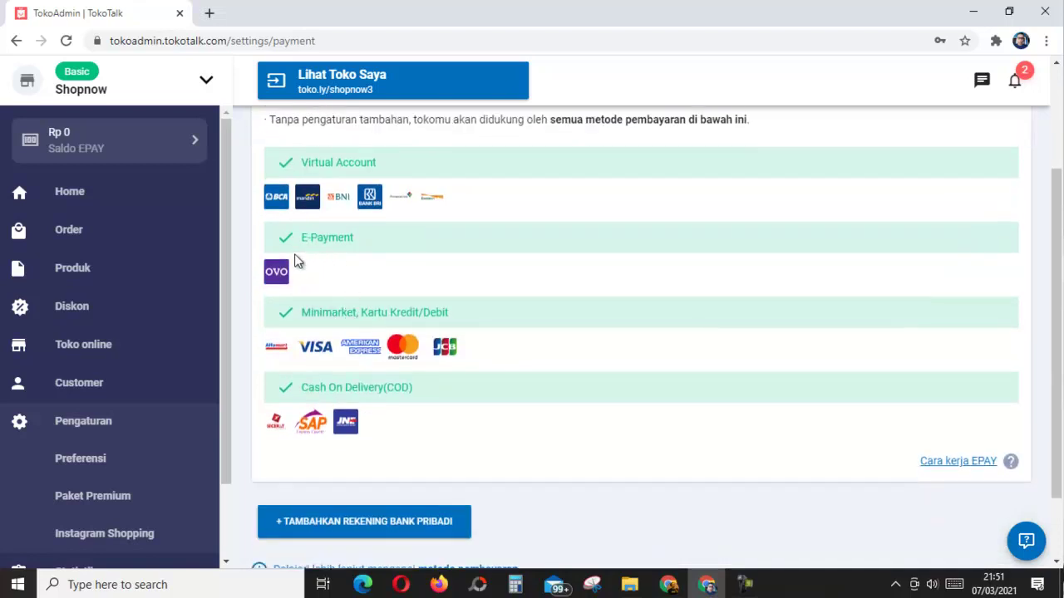
scroll(389, 358, "down", 1)
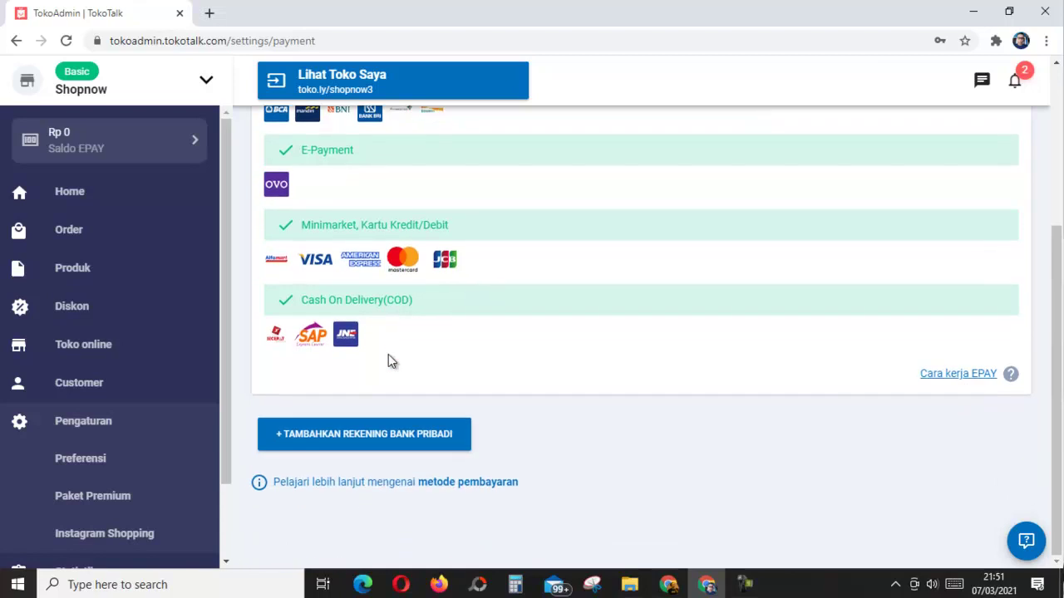
scroll(388, 358, "up", 2)
scroll(366, 406, "down", 1)
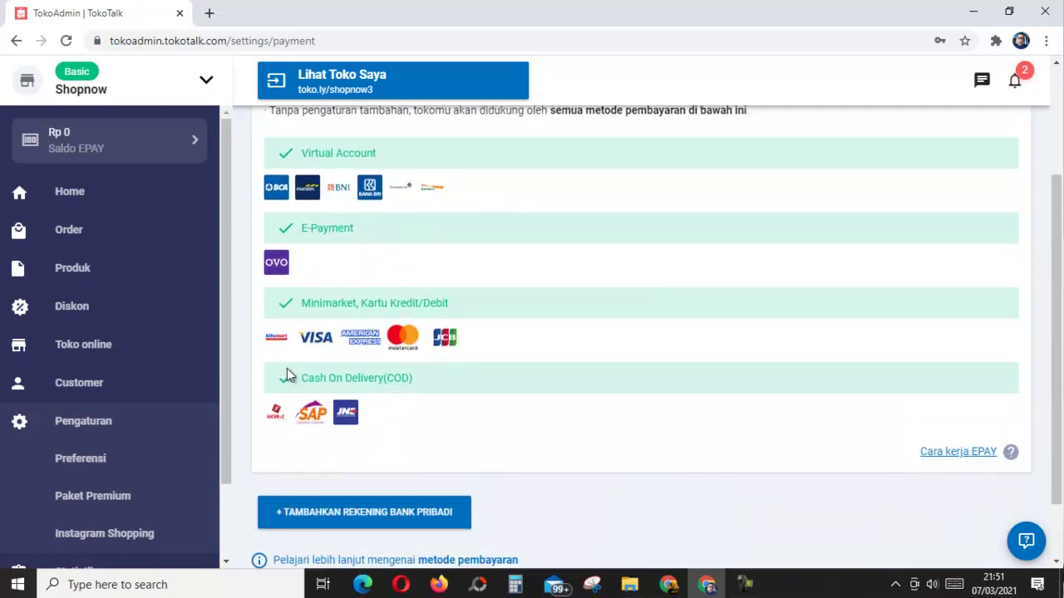
scroll(390, 418, "down", 1)
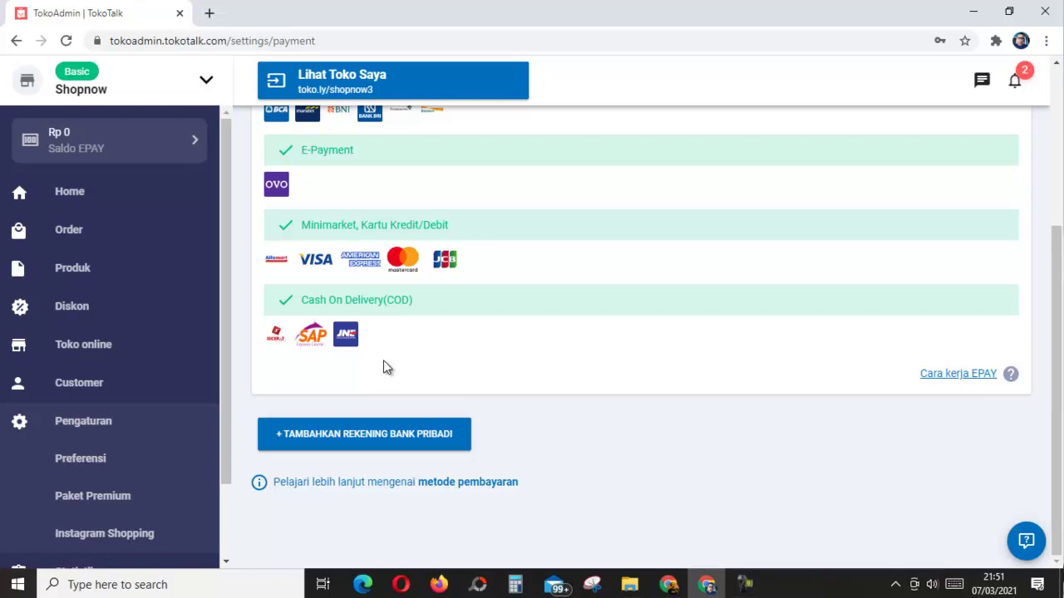
scroll(384, 362, "up", 2)
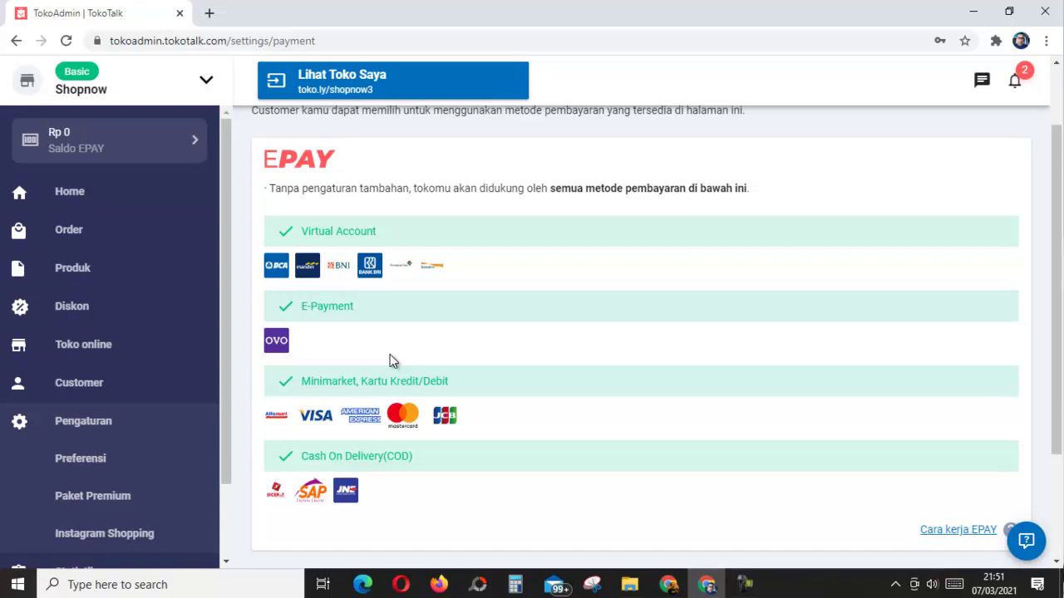
scroll(391, 358, "down", 2)
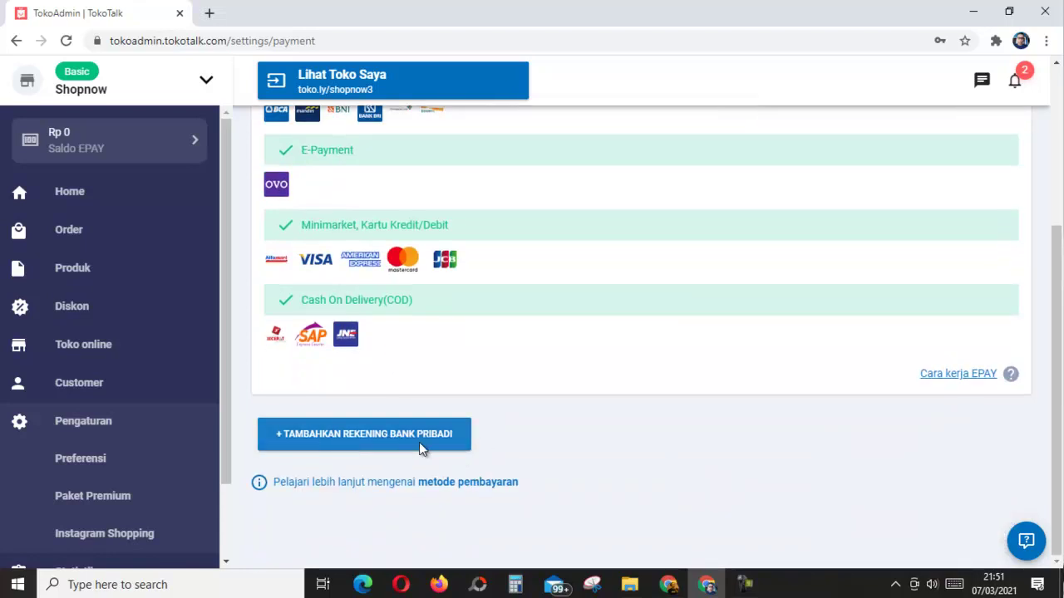
left_click(448, 448)
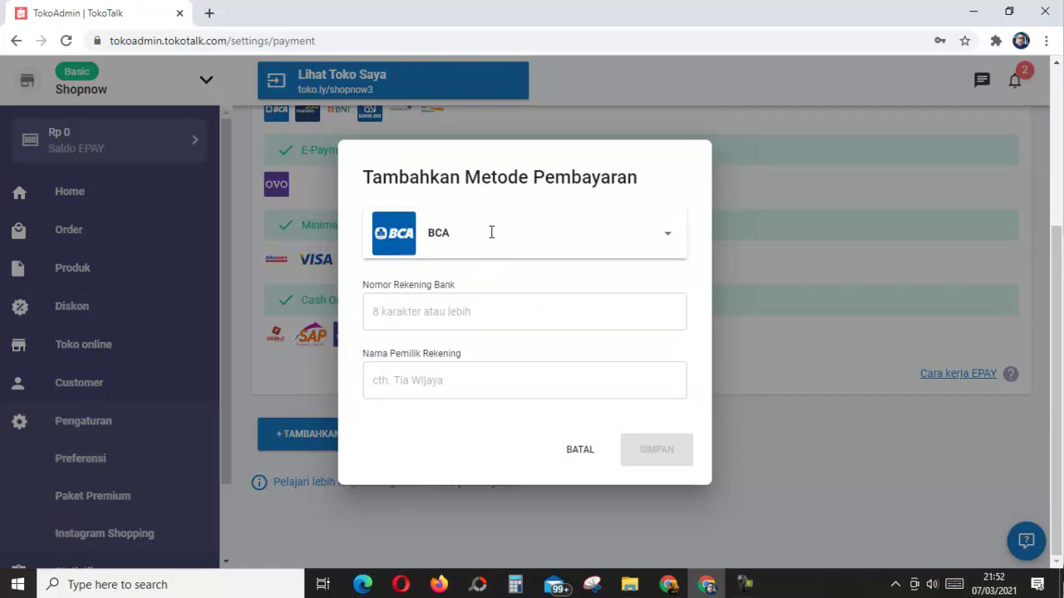
left_click(432, 237)
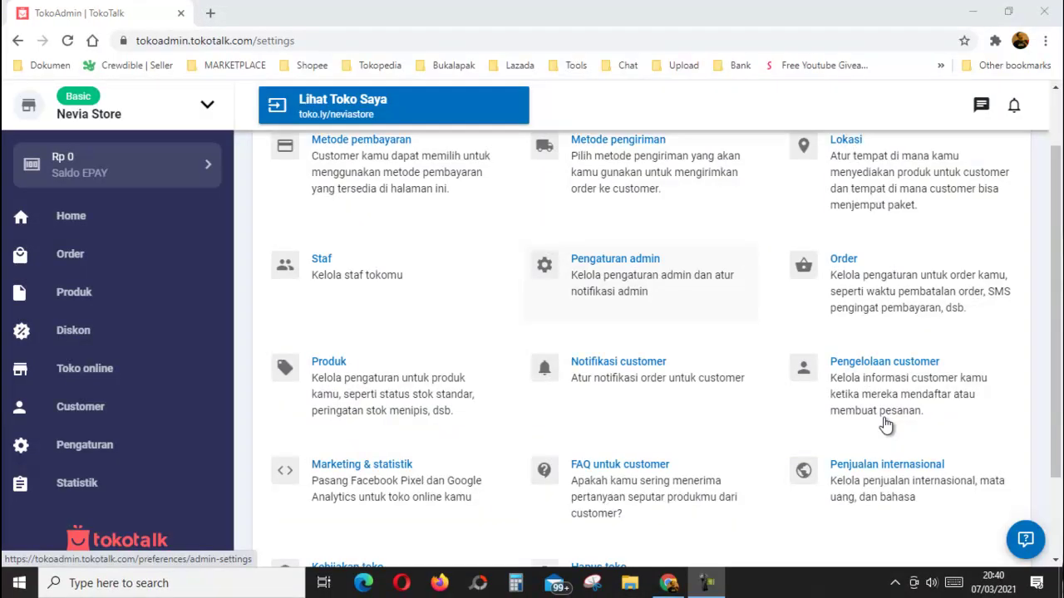
Step: Scroll the Produk page showing the manual, Shopee and Excel add-product choices
scroll(885, 424, "up", 1)
scroll(885, 424, "down", 2)
scroll(885, 424, "up", 1)
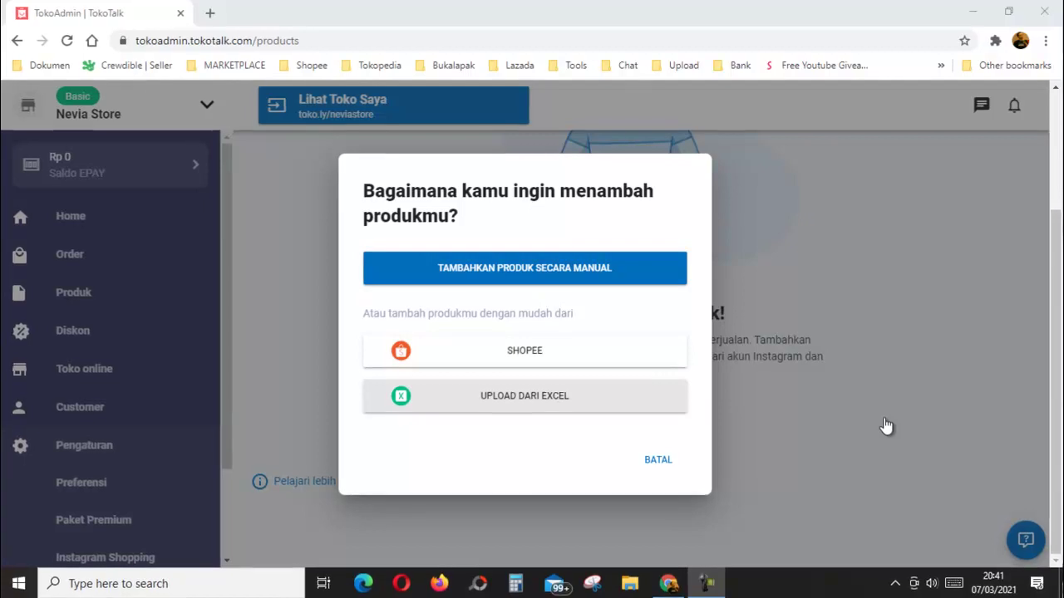
Step: Back out of the Excel upload and choose the Shopee import option instead
key("Return")
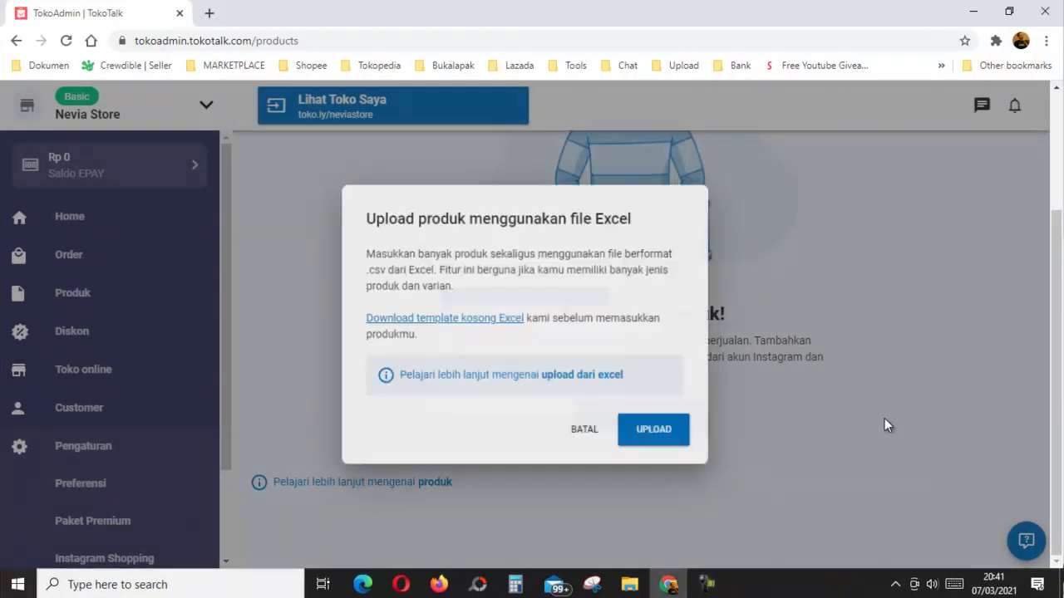
key("Escape")
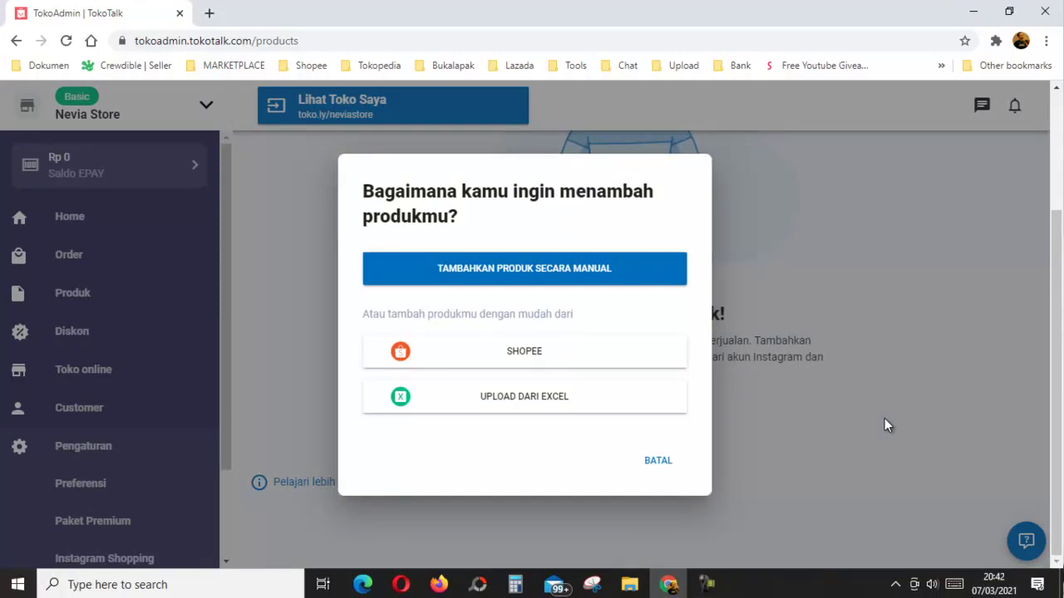
key("Tab")
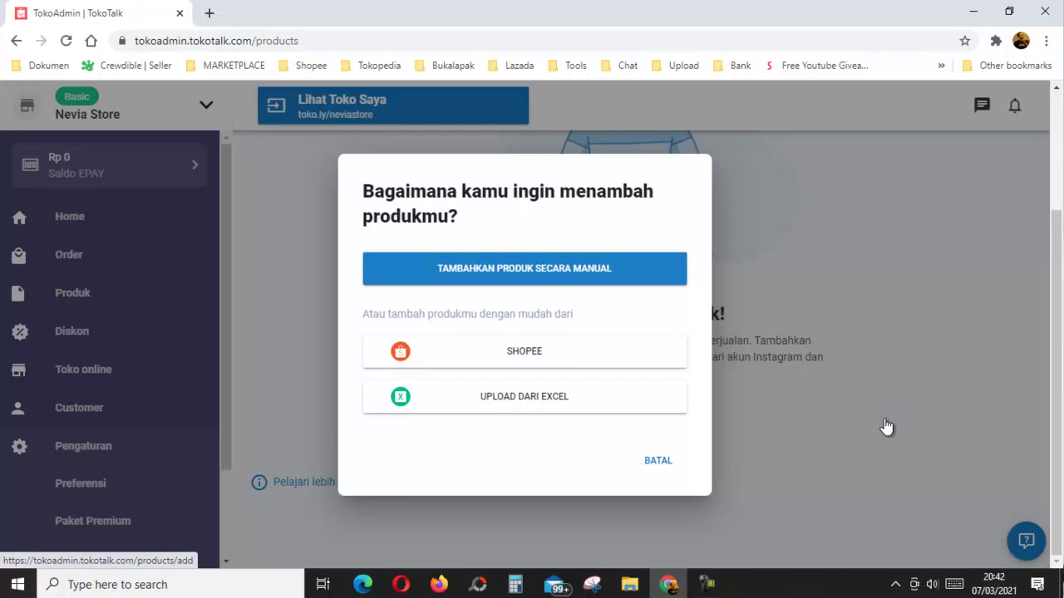
key("Tab")
key("Tab")
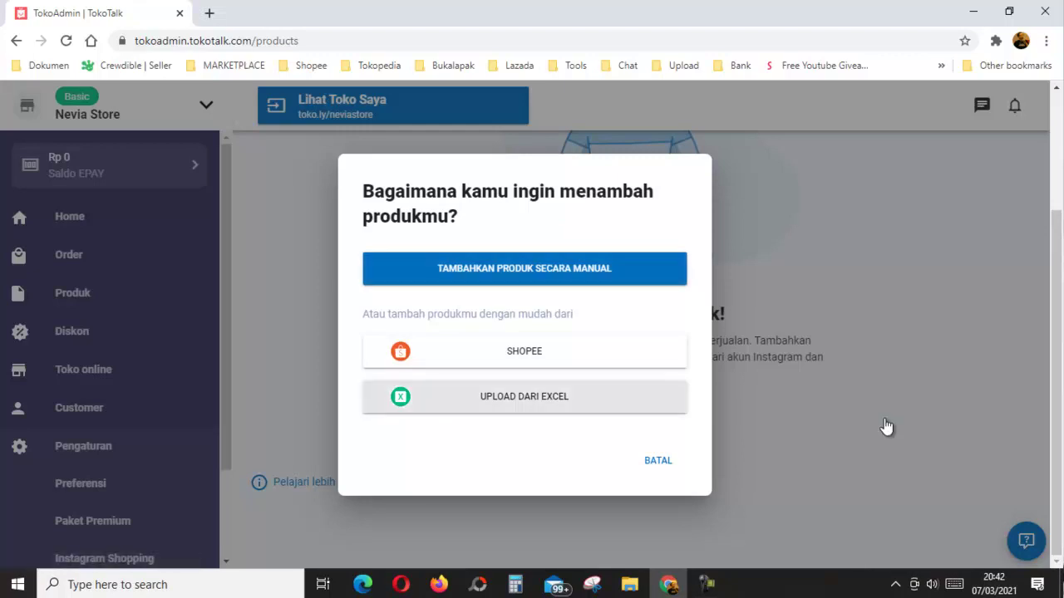
key("shift+Tab")
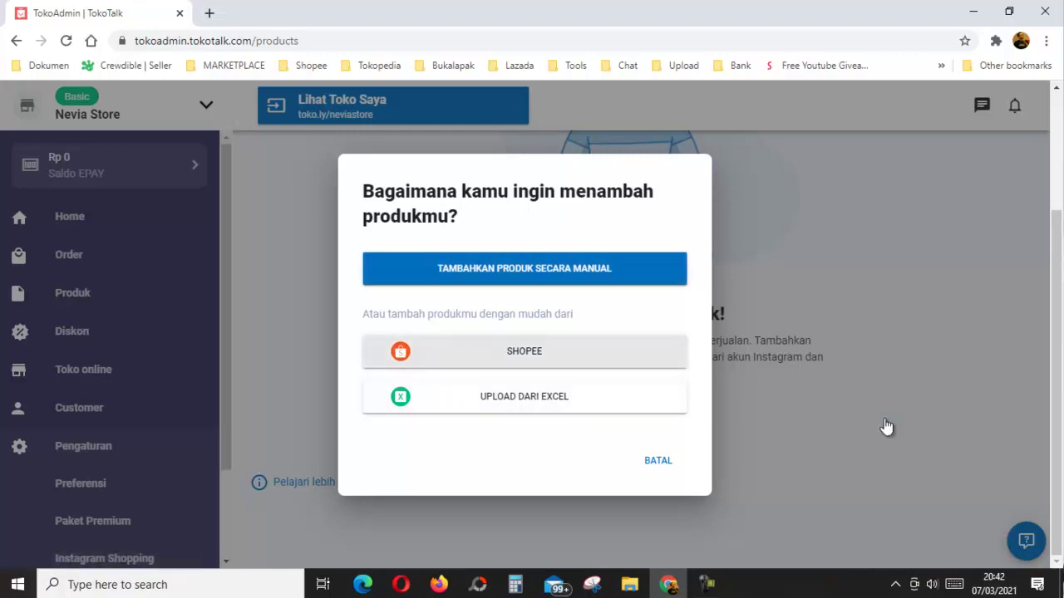
key("Return")
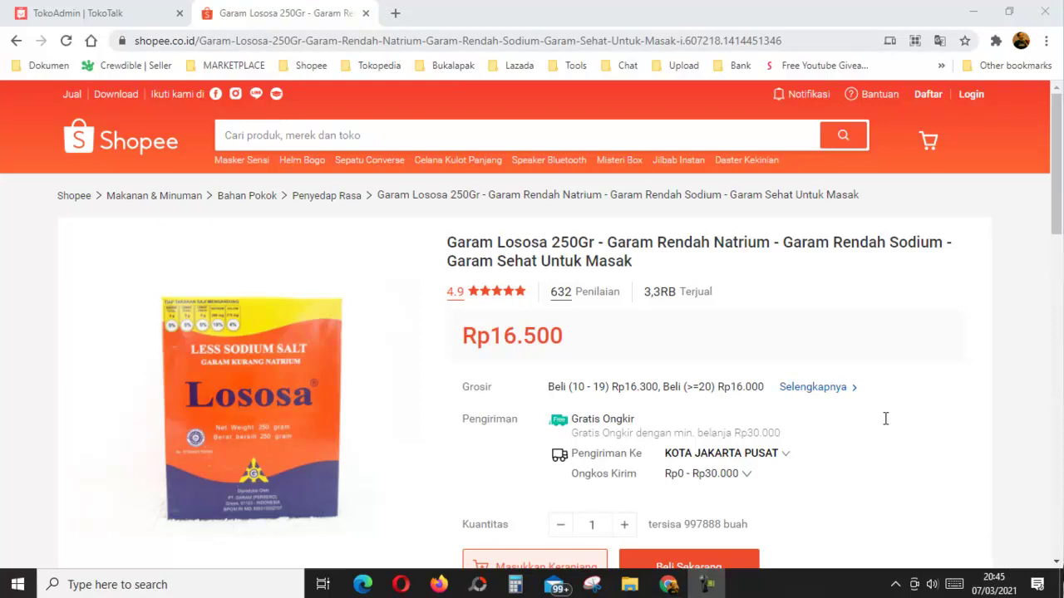
Step: Copy the Garam Lososa 250Gr Shopee page link and return to the TokoTalk import form
key("alt+Tab")
key("ctrl+a")
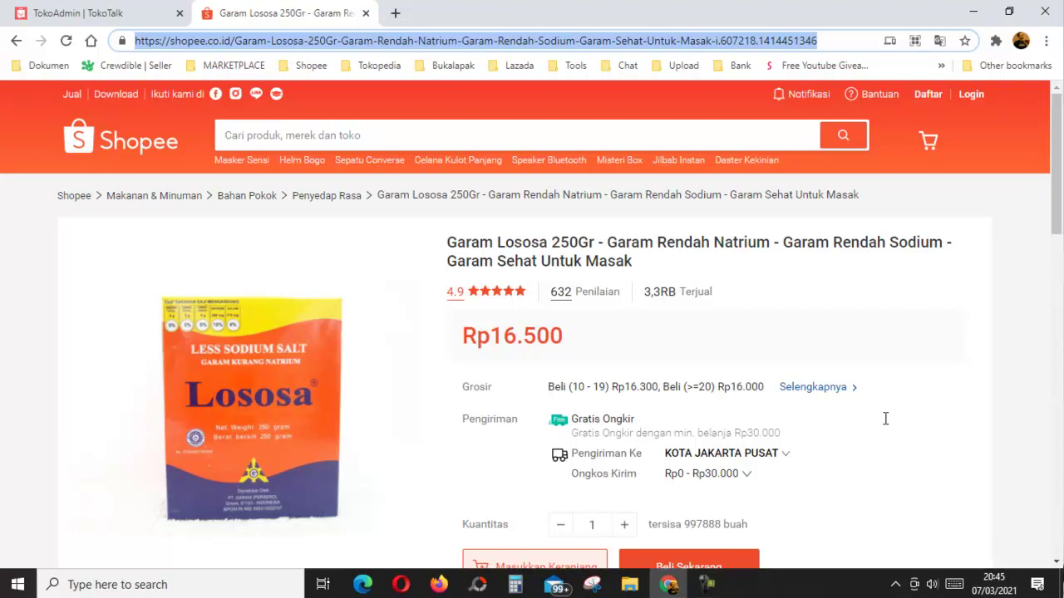
key("ctrl+shift+Tab")
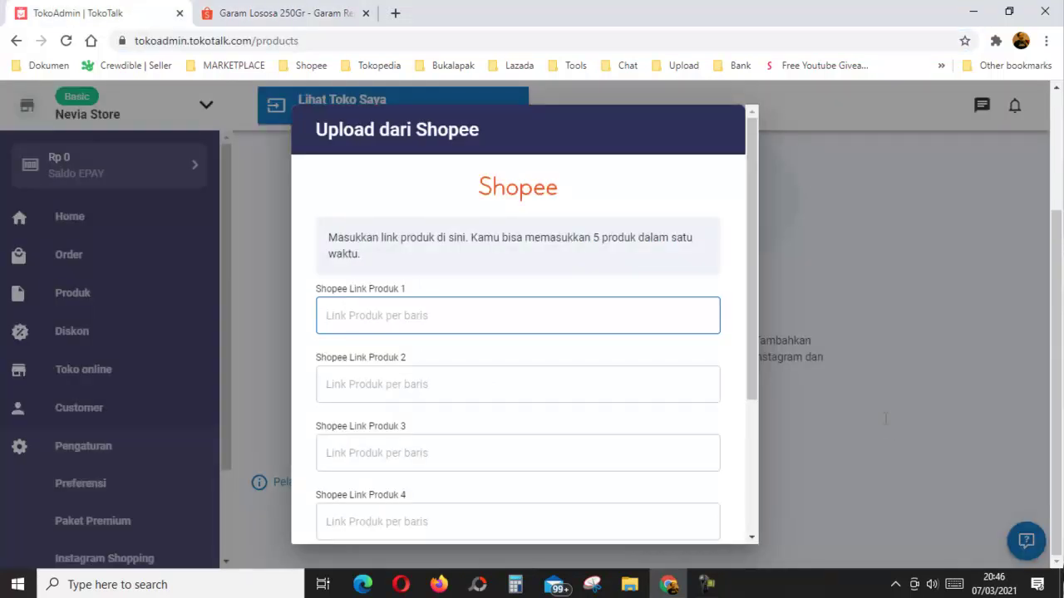
Step: Paste the Garam Lososa link into Shopee Link Produk 1
key("shift+F10")
key("Down")
key("Down")
key("Down")
key("Return")
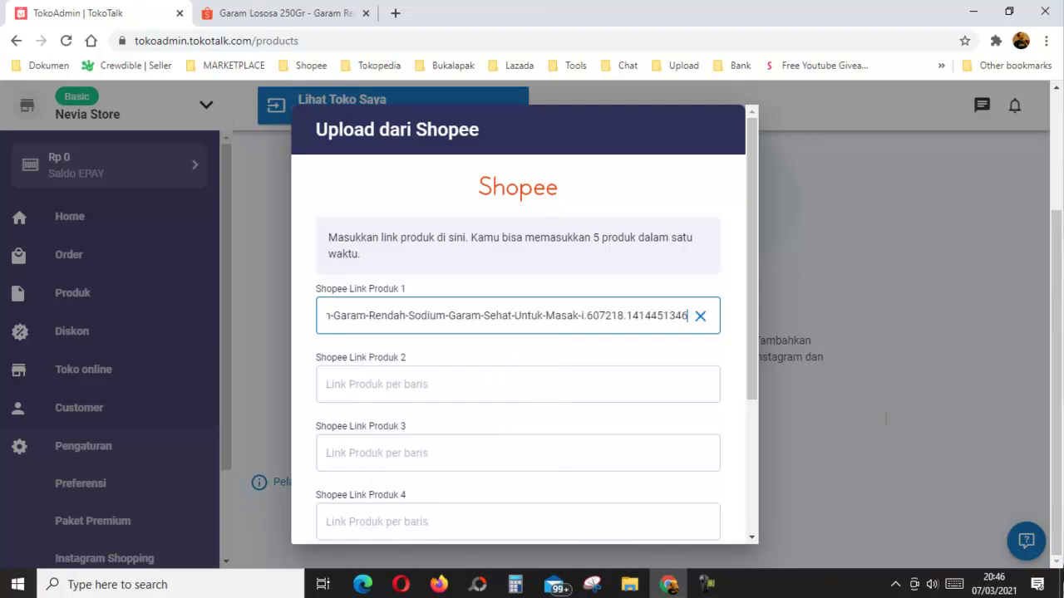
key("alt+Tab")
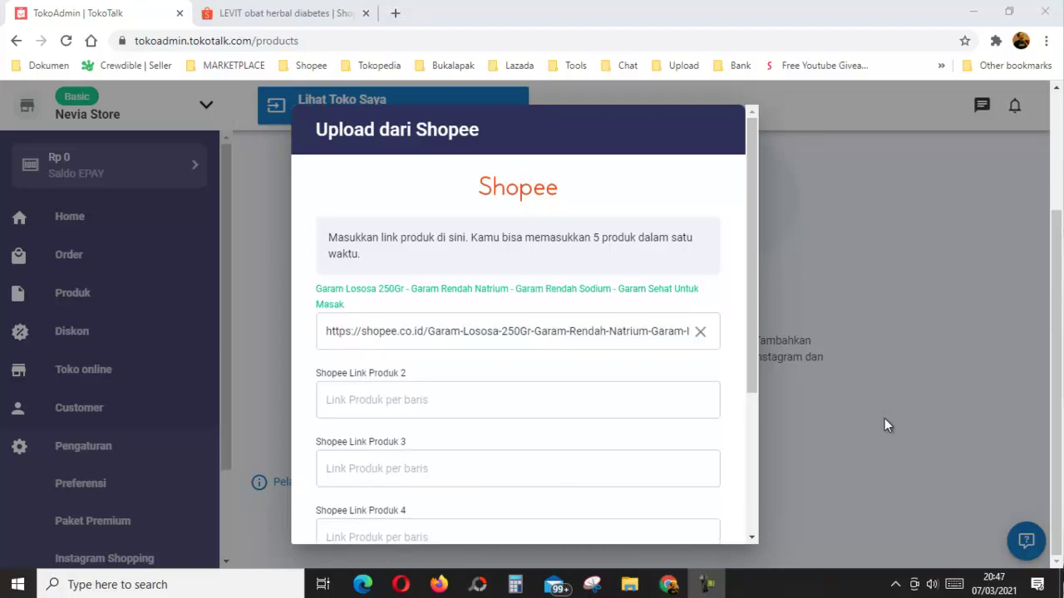
Step: Copy the LEVIT obat herbal diabetes Shopee link and paste it into Link Produk 2
key("alt+Tab")
key("ctrl+Tab")
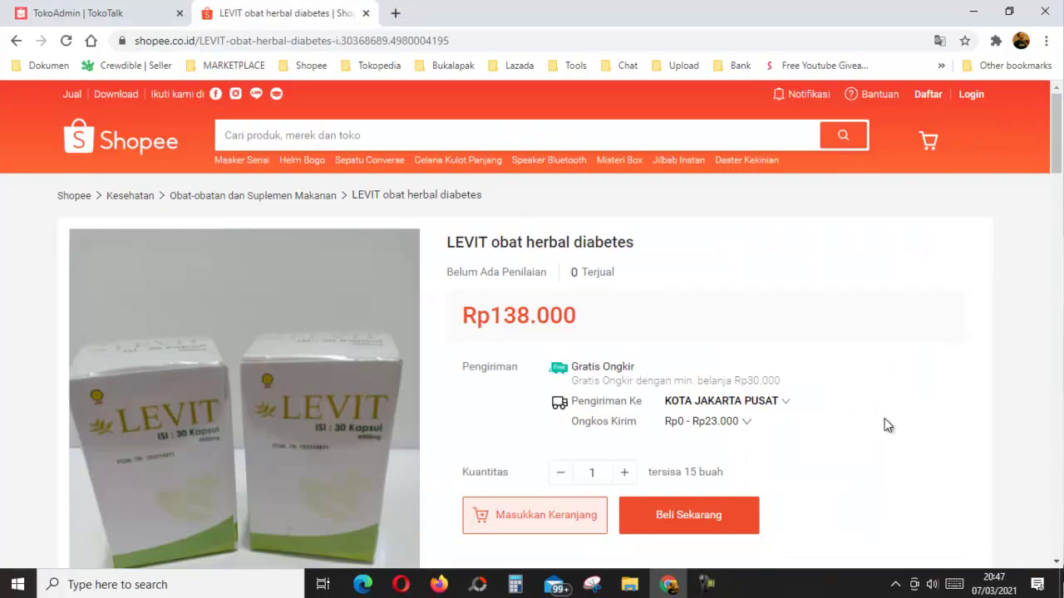
key("ctrl+l")
key("ctrl+c")
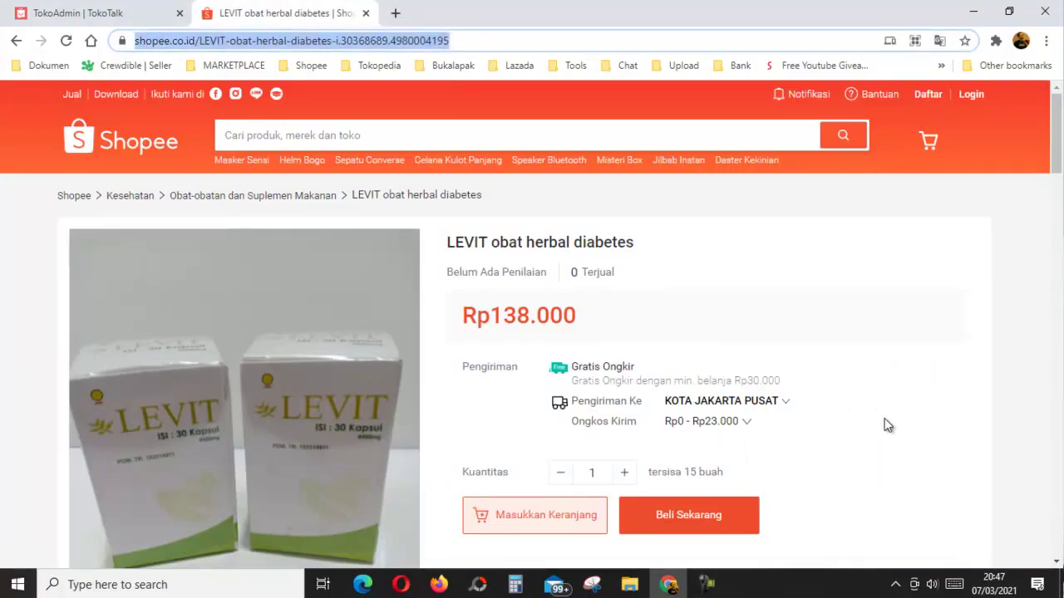
key("shift+F10")
key("Down")
key("Return")
key("ctrl+Tab")
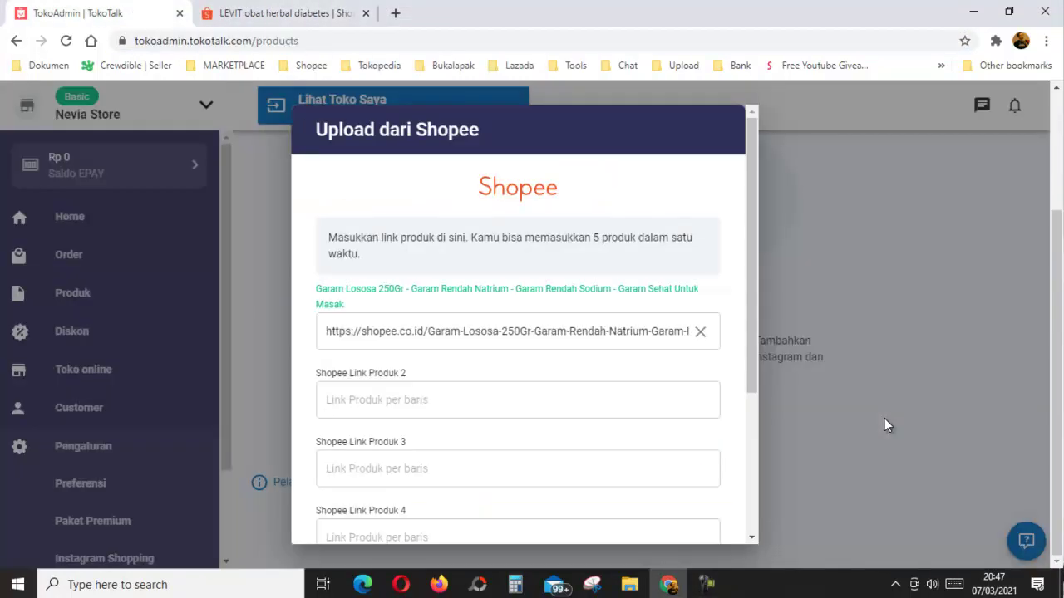
key("Tab")
key("Tab")
key("Tab")
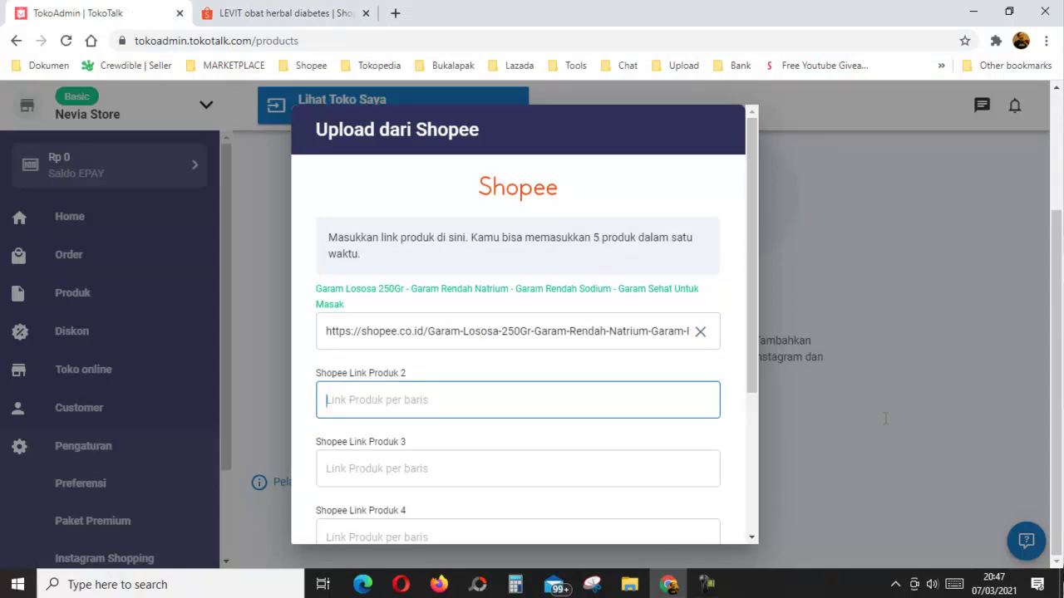
key("ctrl+v")
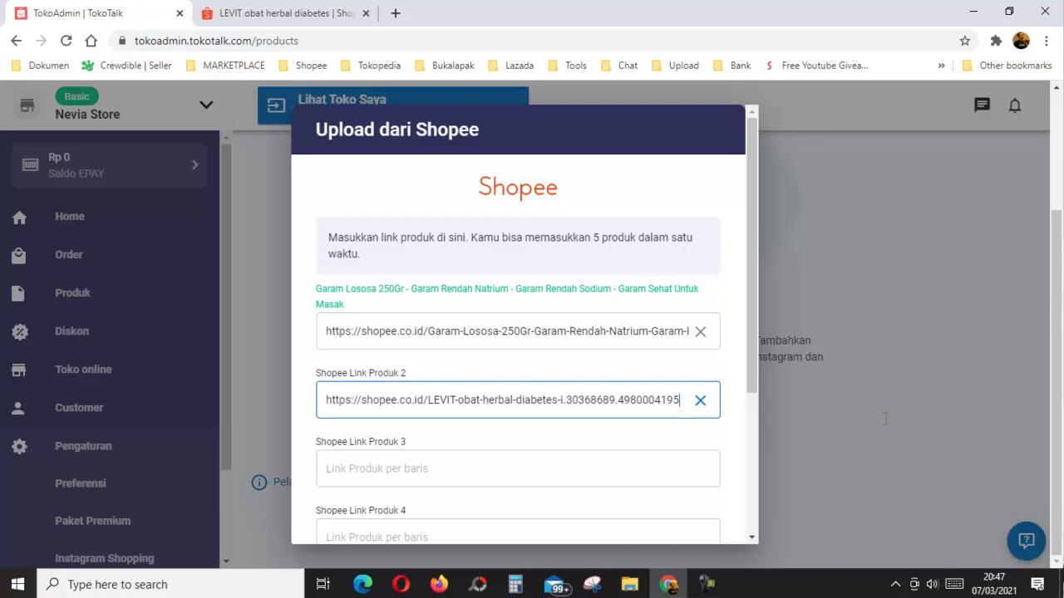
key("Tab")
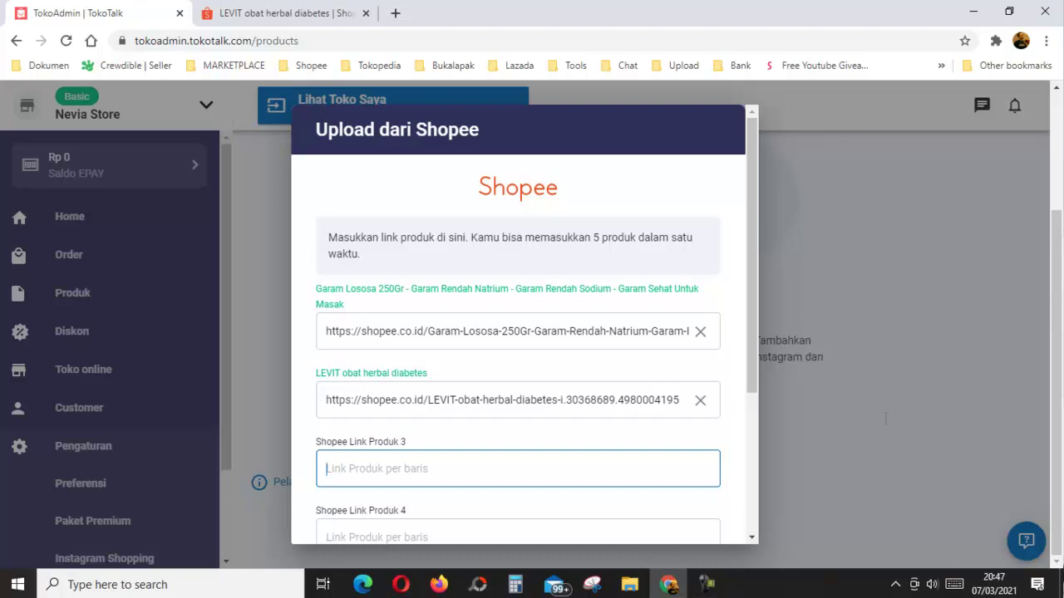
scroll(885, 418, "down", 3)
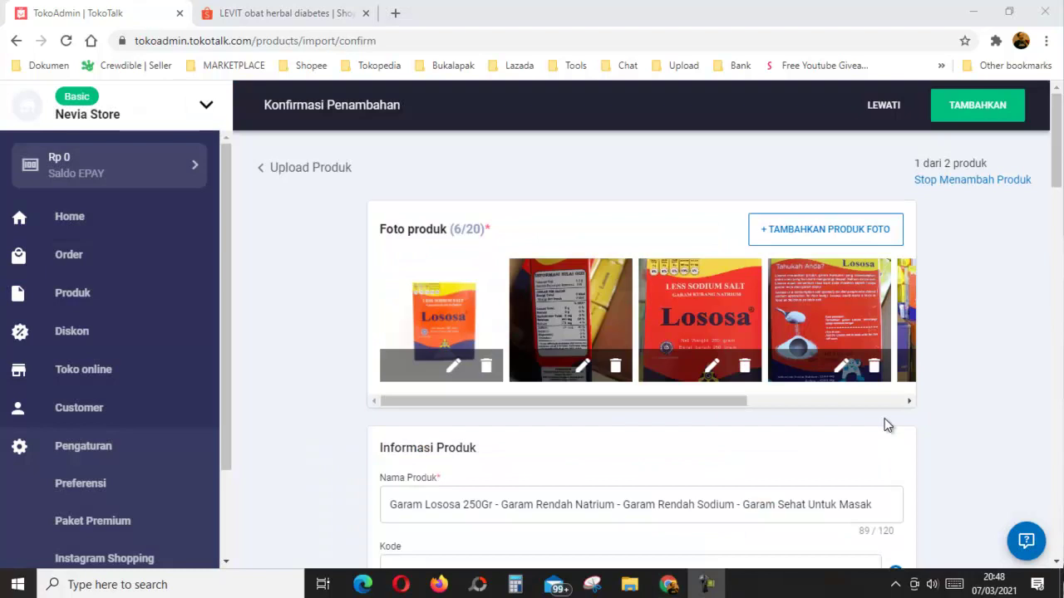
Step: Review the Garam Lososa 250Gr confirmation form (code NE001, price 16,500) and add it
scroll(887, 424, "down", 2)
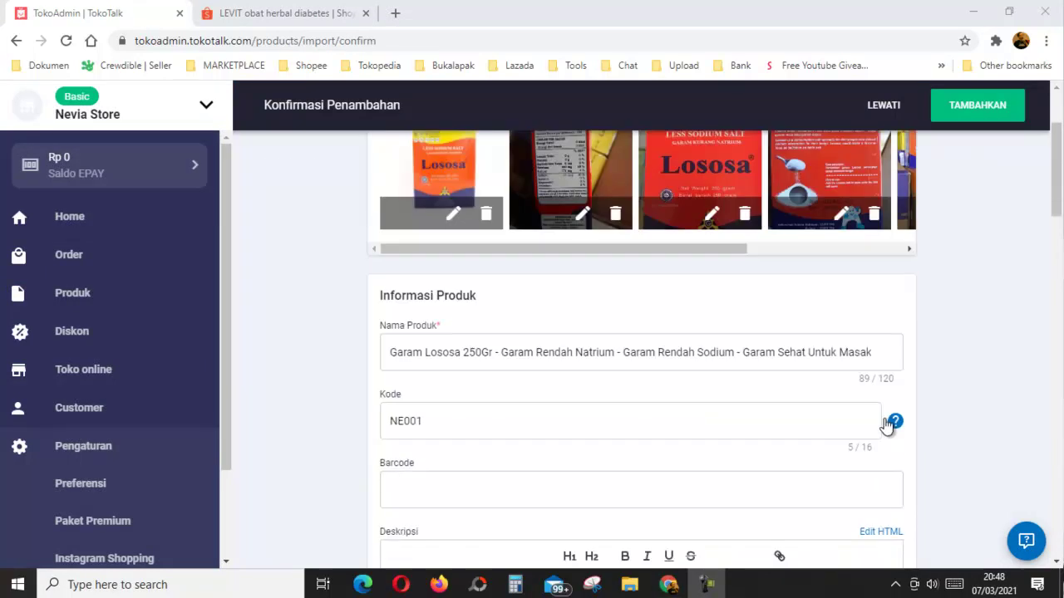
scroll(888, 425, "down", 2)
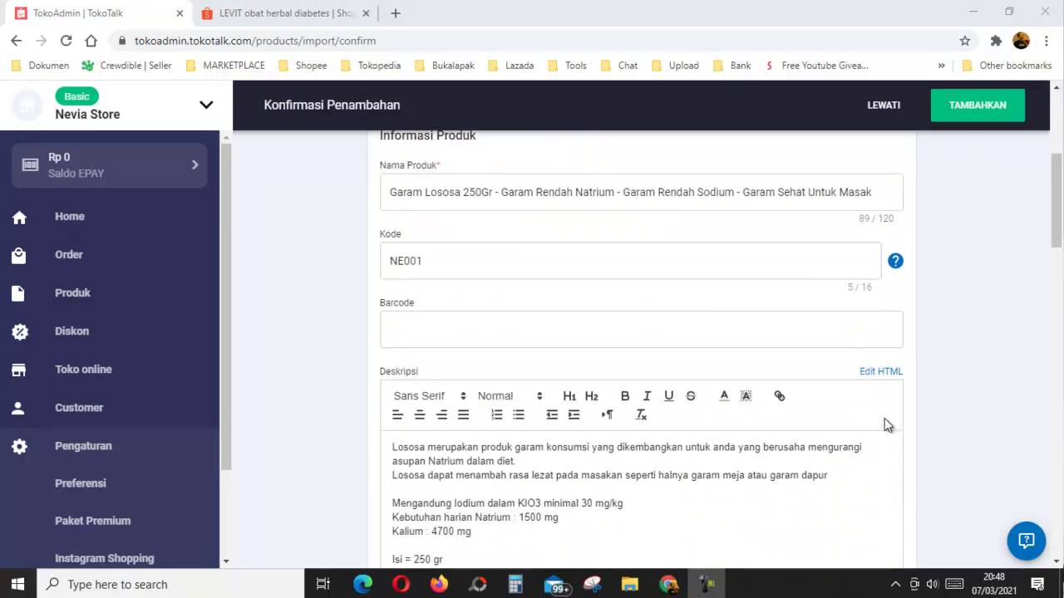
scroll(888, 425, "down", 6)
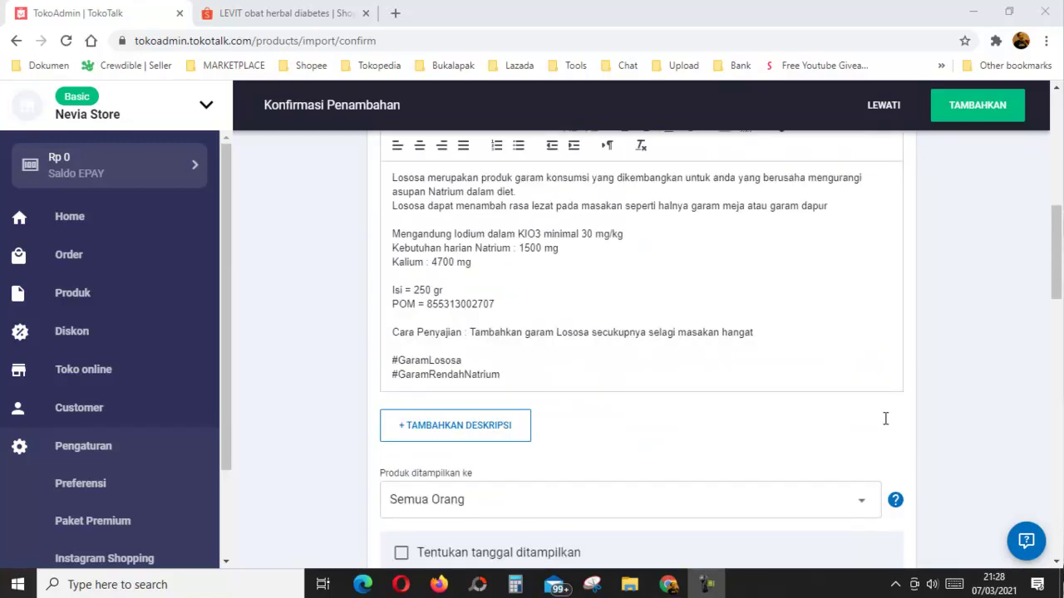
scroll(885, 419, "down", 6)
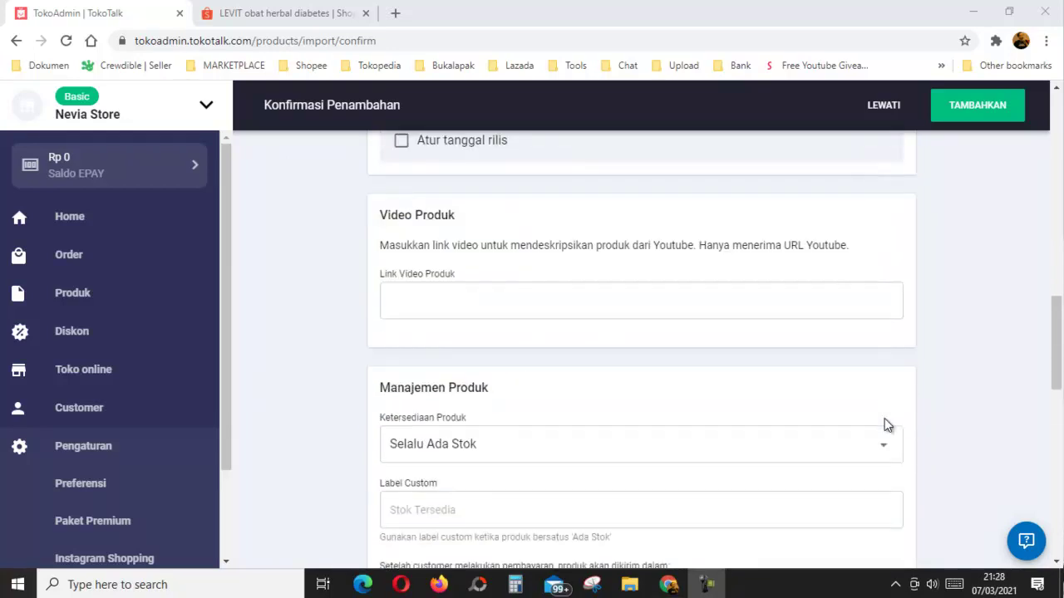
scroll(885, 425, "down", 6)
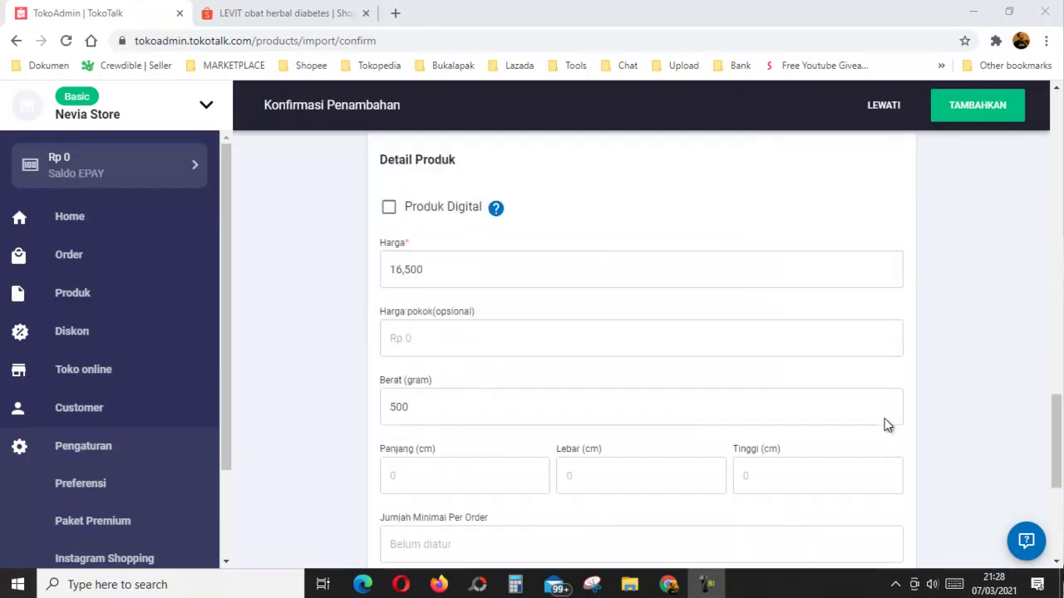
scroll(885, 419, "up", 6)
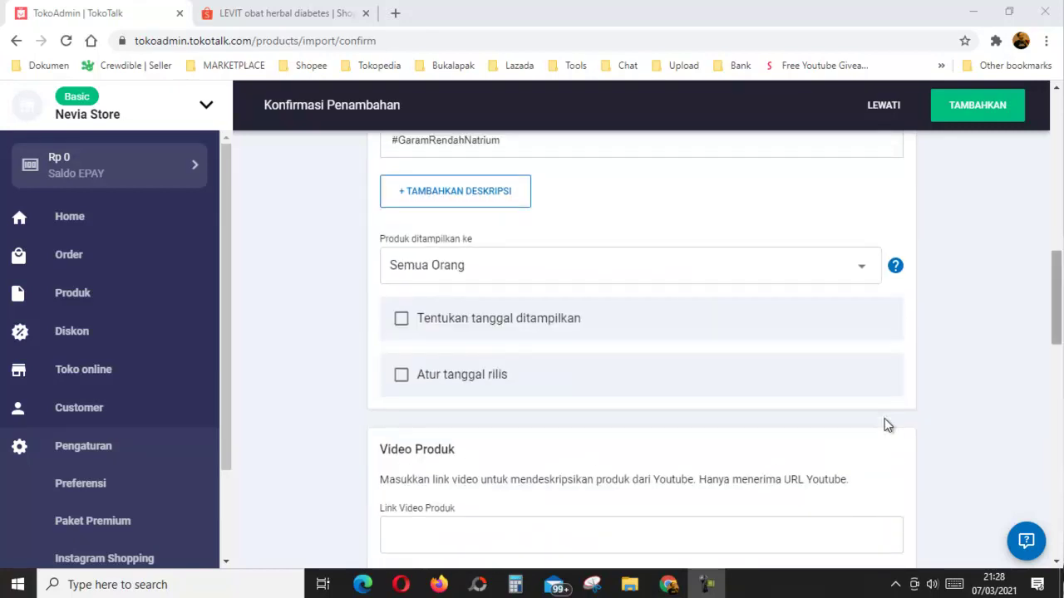
scroll(887, 425, "up", 10)
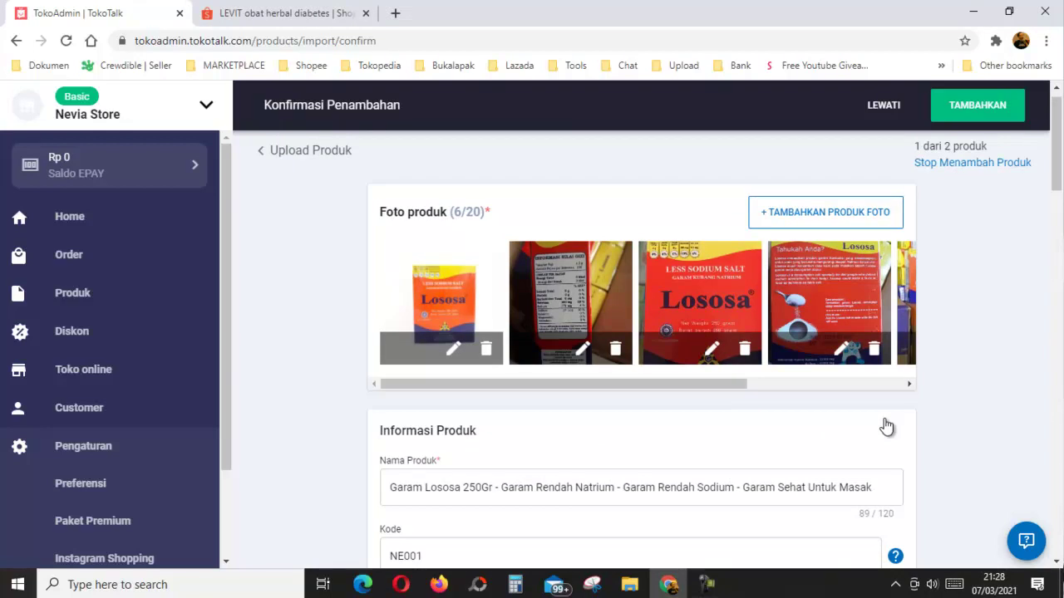
key("Return")
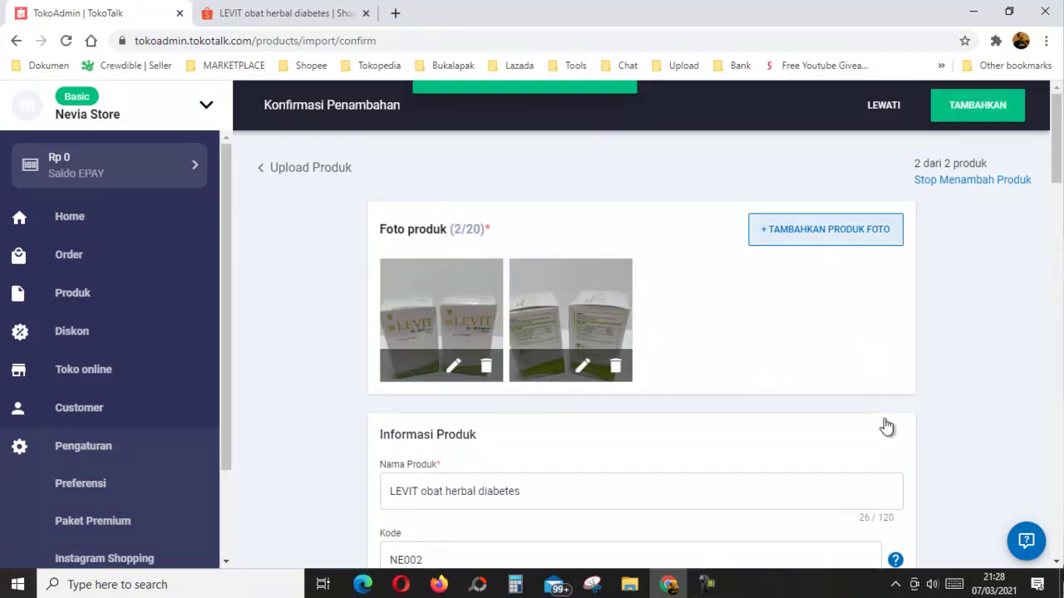
Step: Change the LEVIT price from 138,000 to 148,000 and add the product
scroll(887, 425, "down", 8)
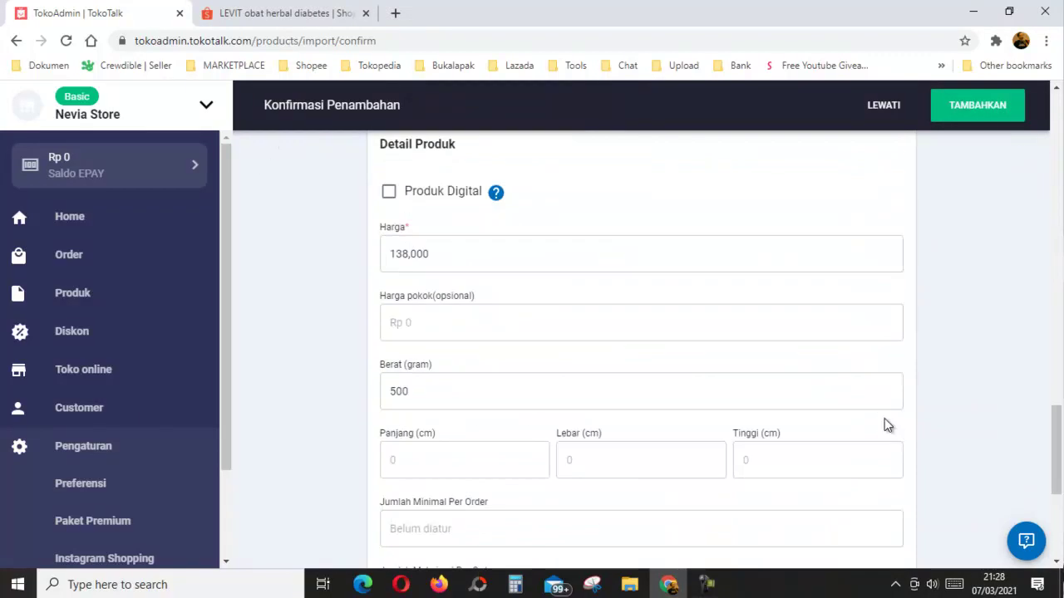
key("Tab")
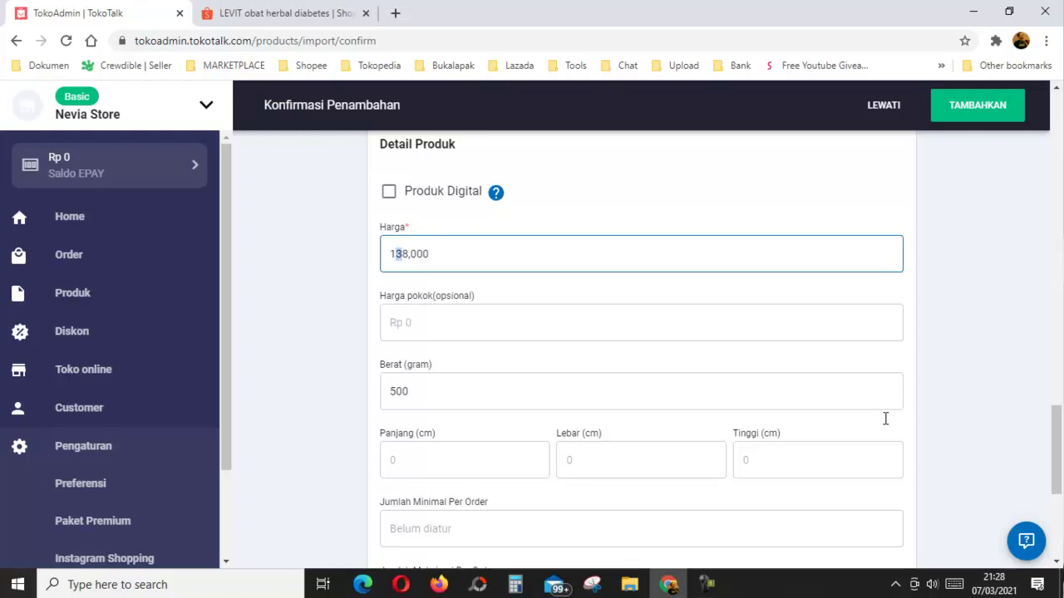
type("4")
key("Return")
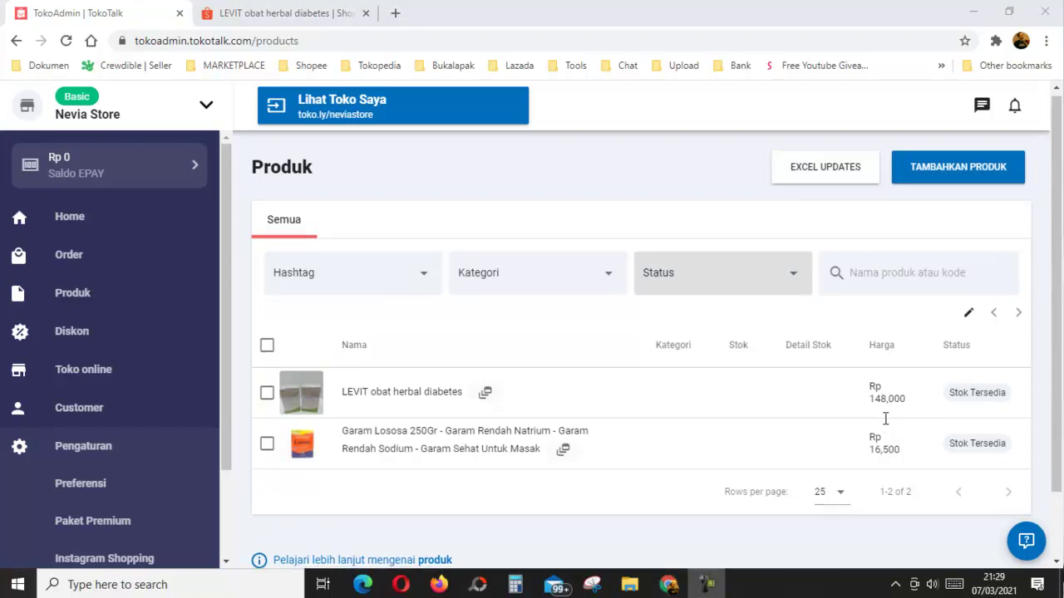
Step: Browse the Diskon produk and Diskon pengiriman pages, then open the Statistik Dashboard
left_click(885, 419)
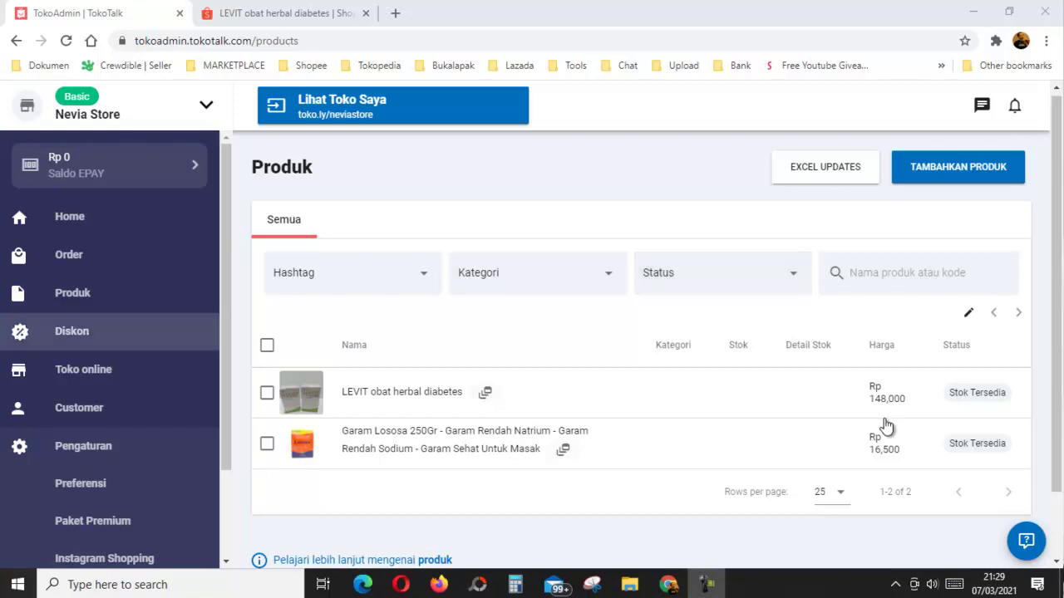
scroll(886, 424, "down", 1)
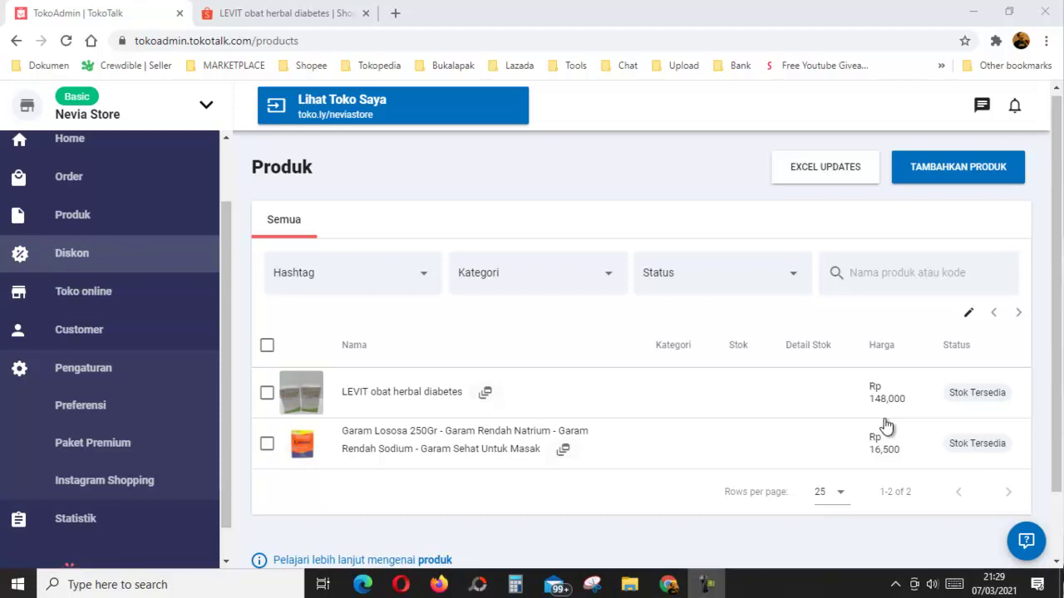
key("Return")
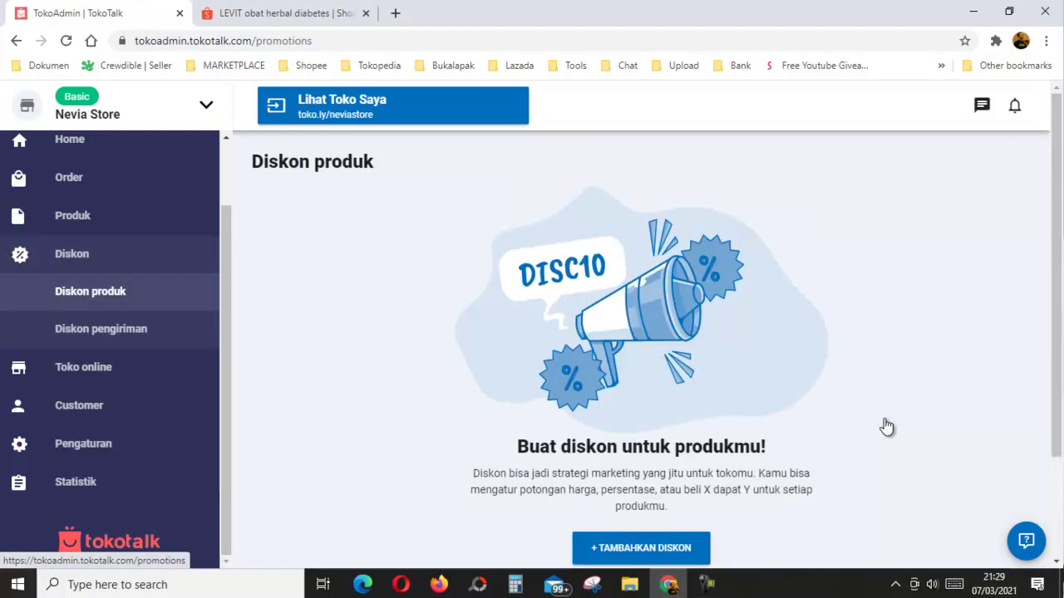
key("Tab")
key("Return")
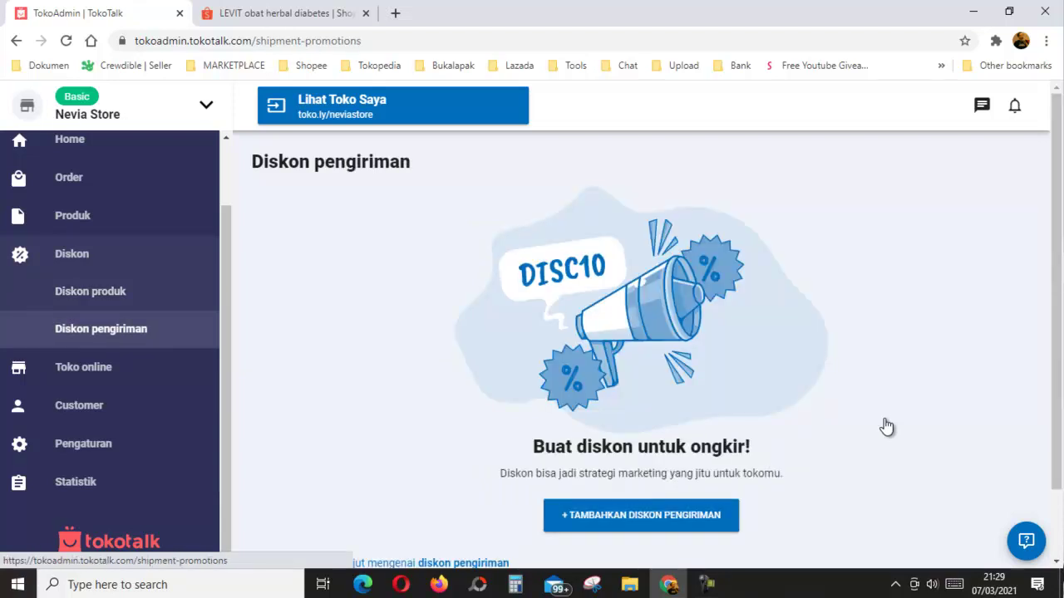
scroll(886, 427, "down", 1)
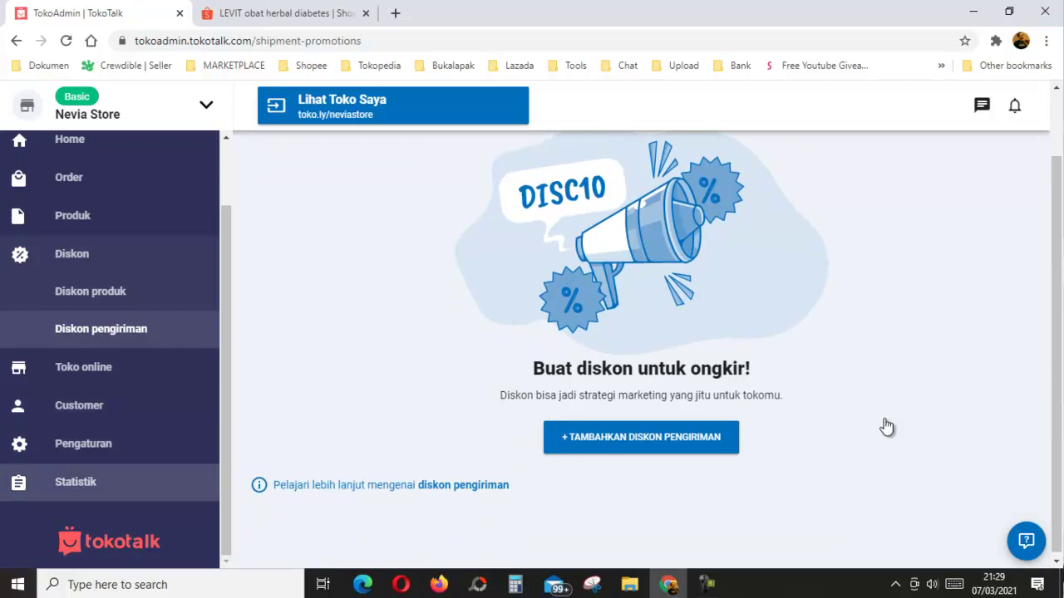
key("Return")
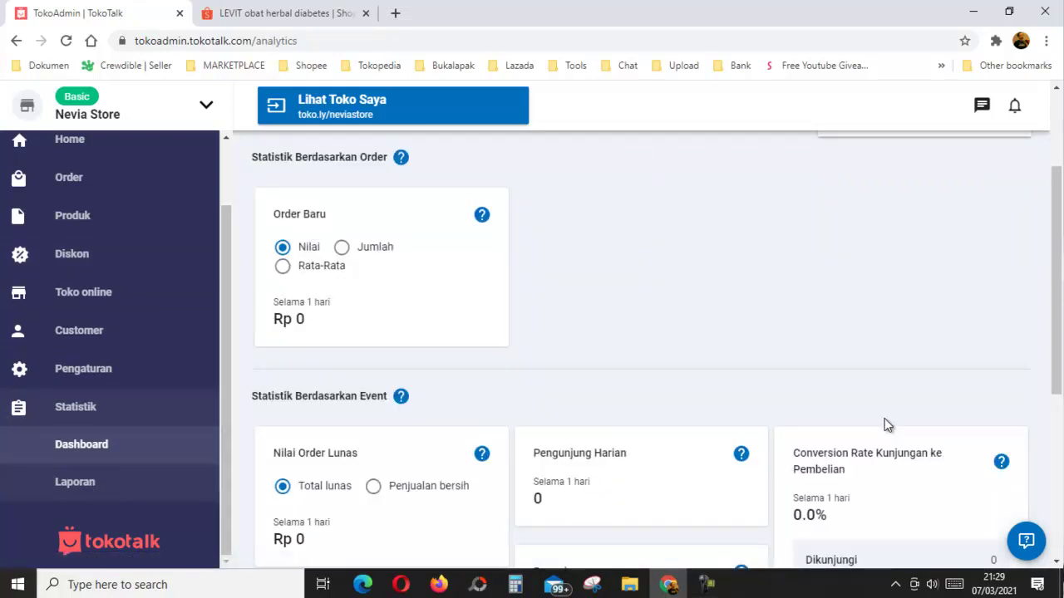
Step: Scroll the dashboard, view the Laporan sales report, then open Lihat Toko Saya
scroll(888, 425, "down", 4)
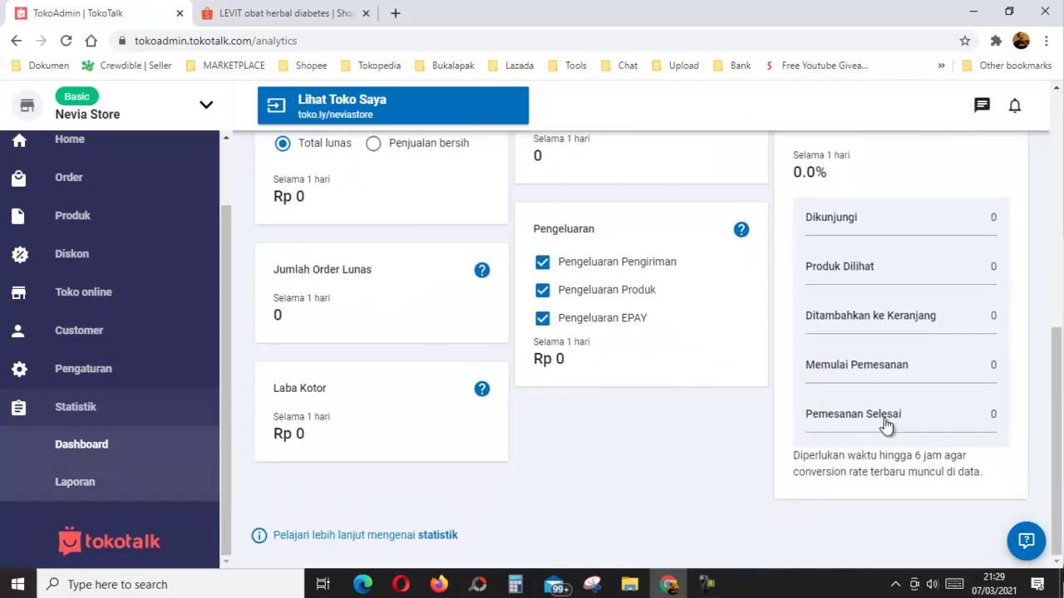
key("Return")
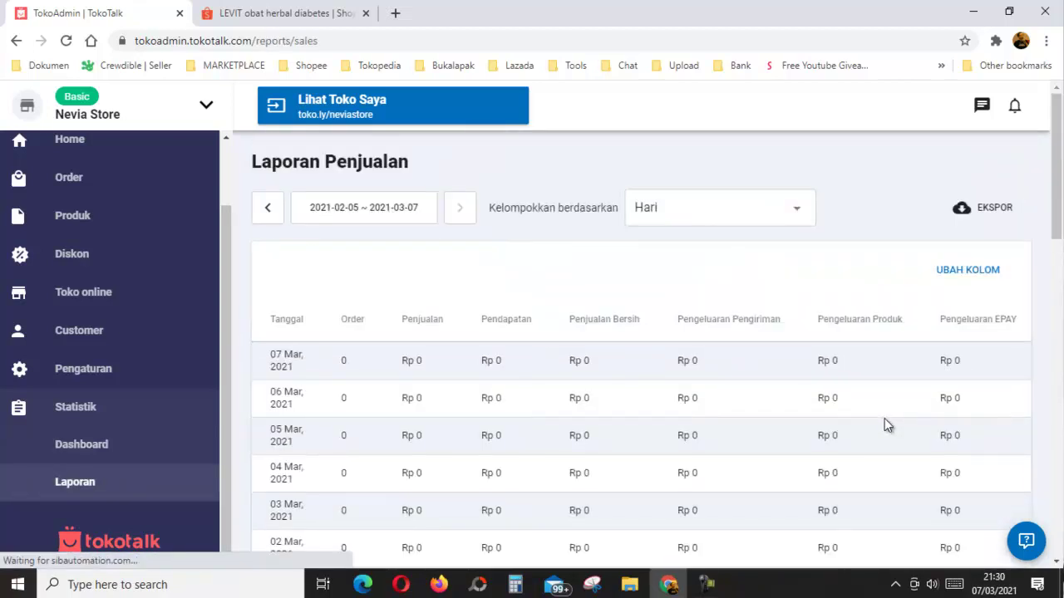
key("Return")
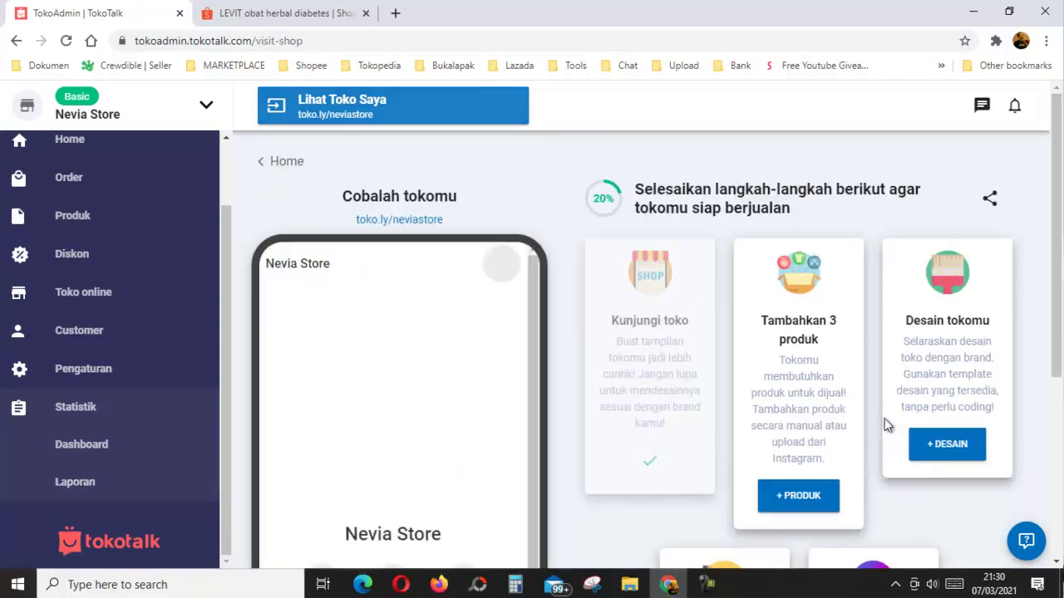
Step: Scroll through the setup checklist cards and phone preview, now at 40% complete
scroll(886, 425, "down", 3)
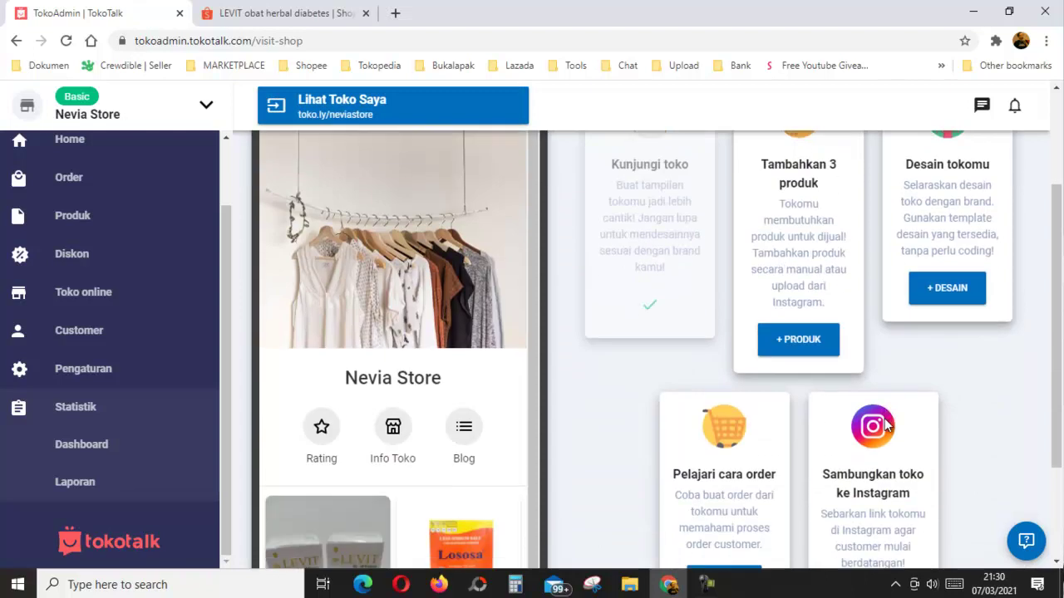
scroll(886, 426, "down", 3)
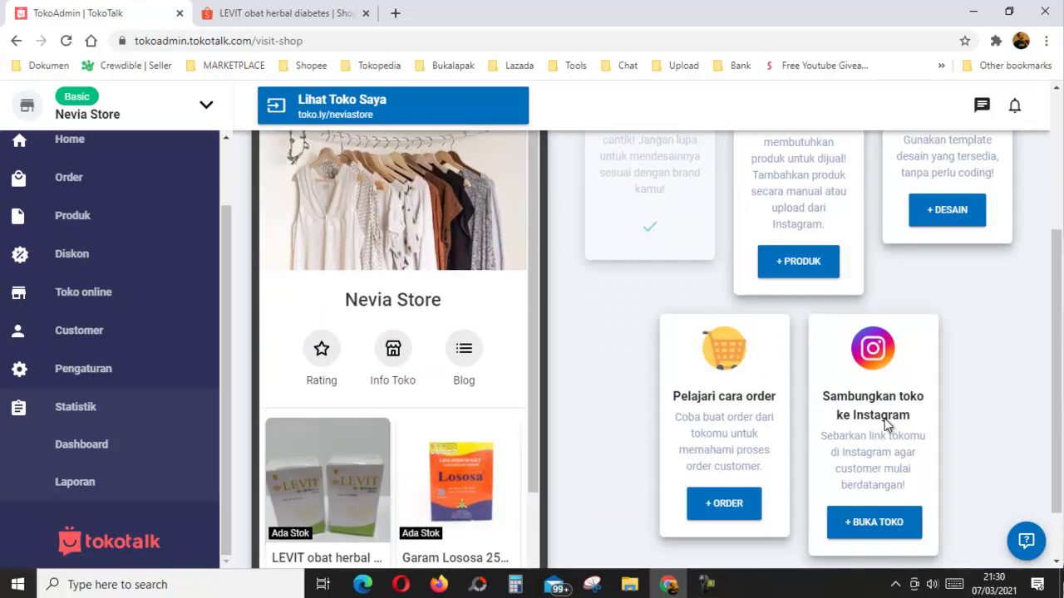
scroll(886, 425, "up", 2)
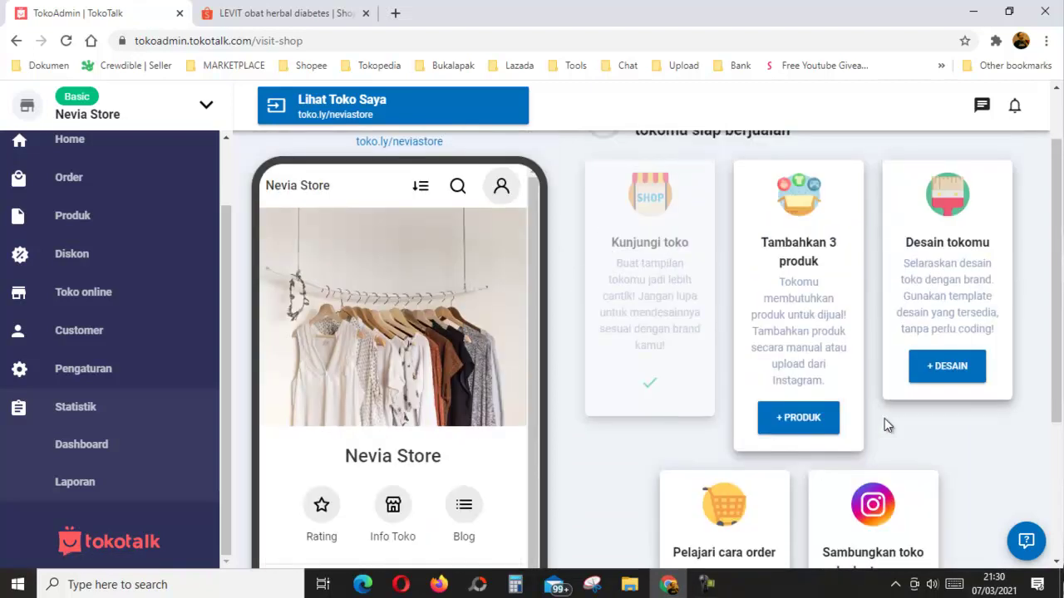
scroll(886, 425, "up", 1)
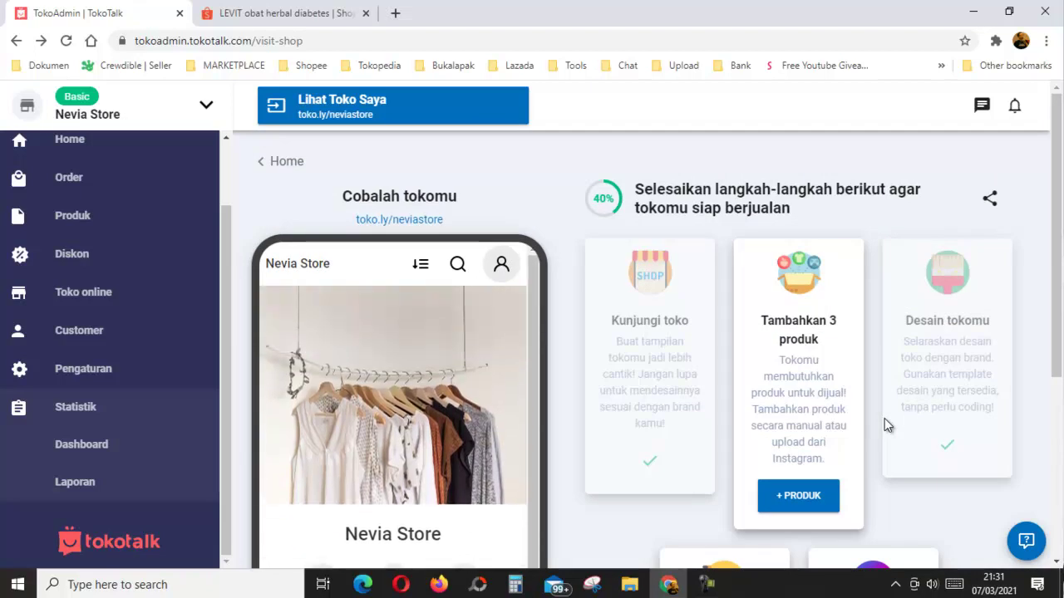
Step: Open the Desain tokomu settings and scroll through the Home sections list
left_click(886, 425)
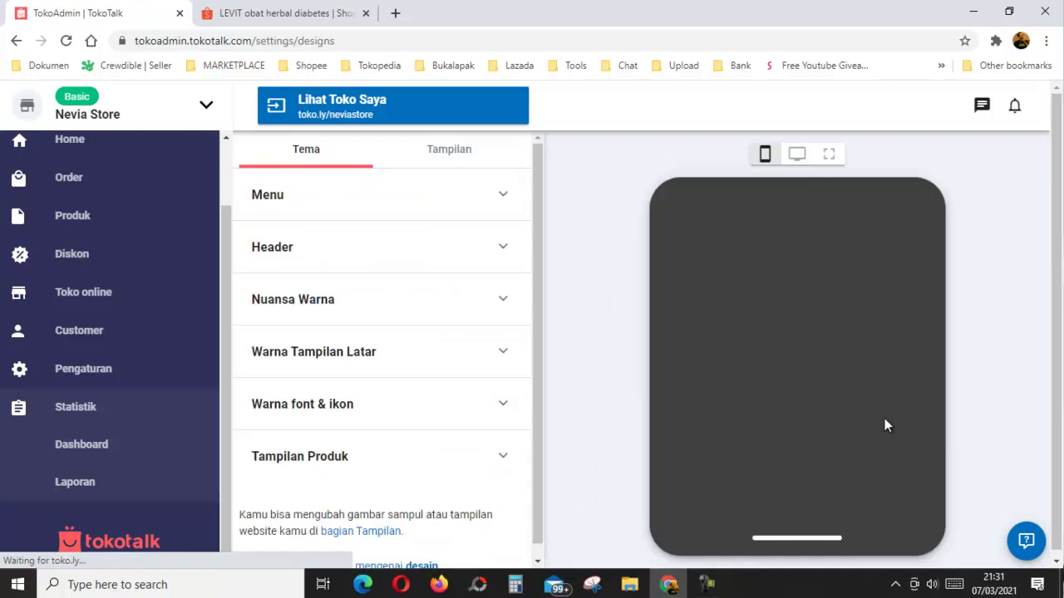
scroll(886, 426, "down", 1)
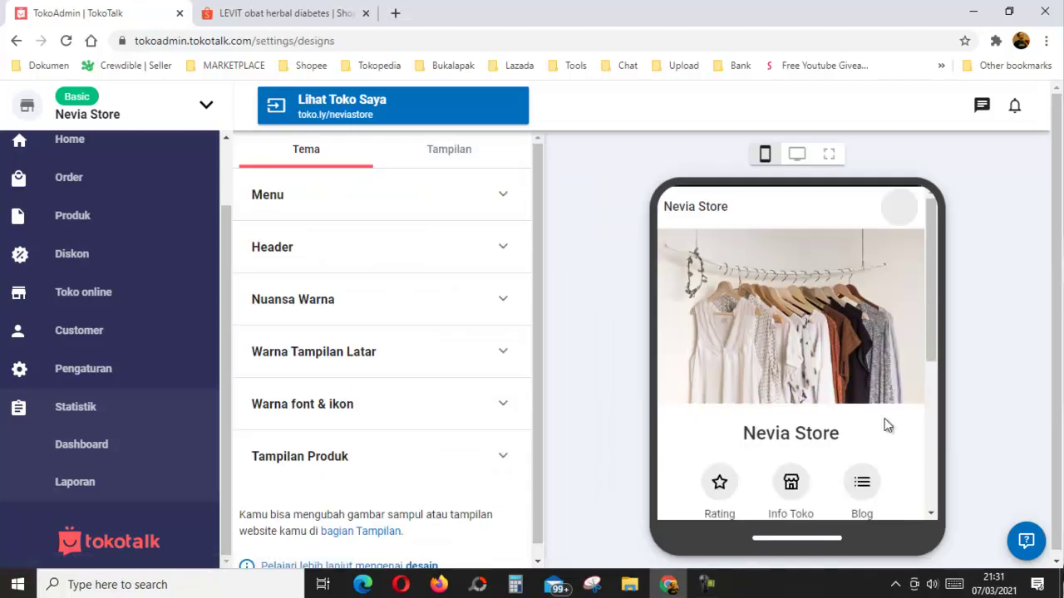
scroll(886, 425, "down", 3)
scroll(886, 425, "up", 2)
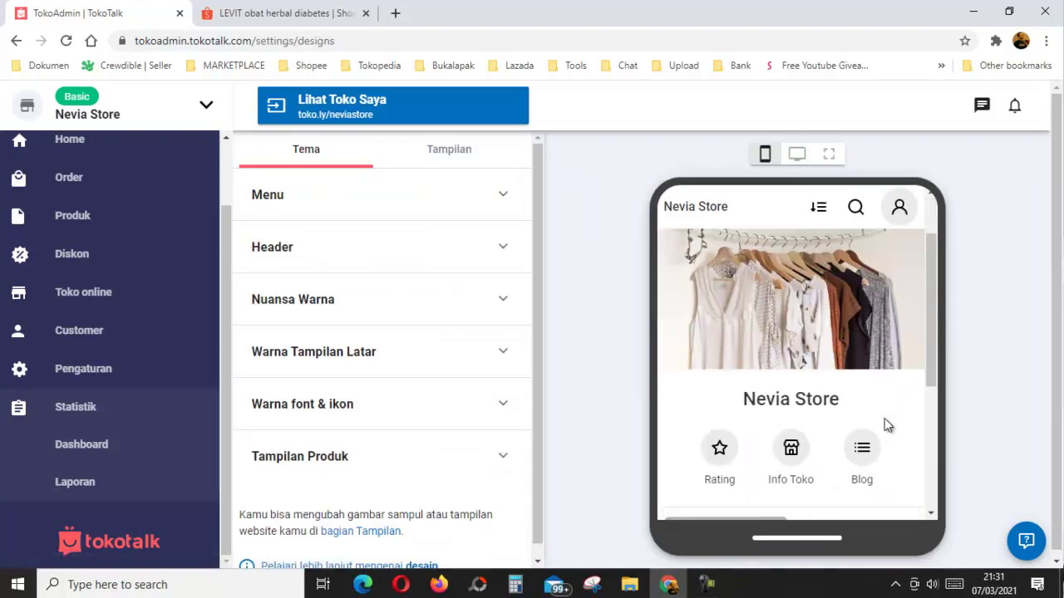
scroll(886, 425, "up", 1)
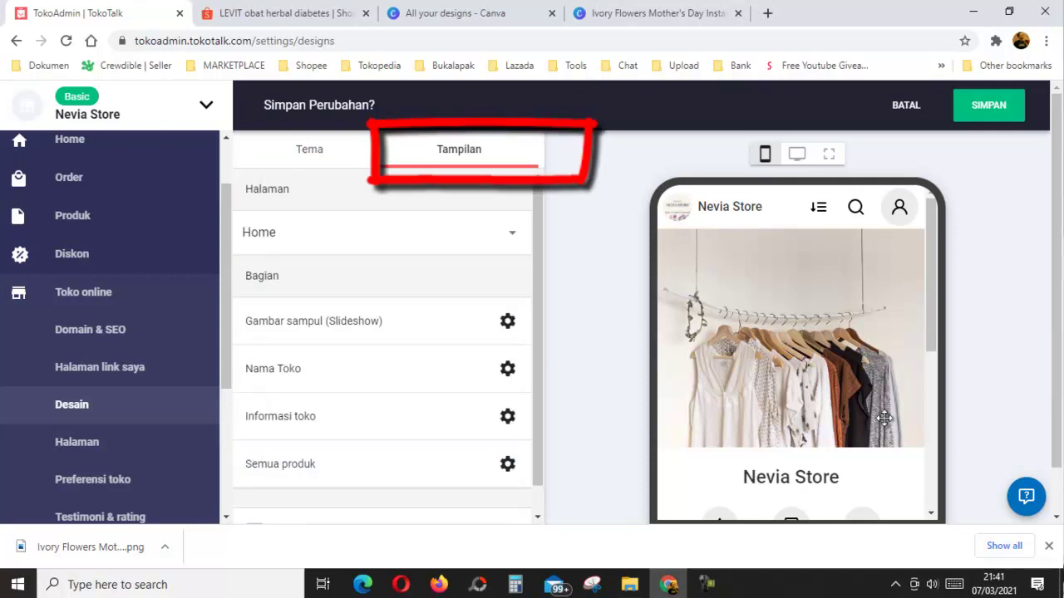
Step: Swap Slide gambar 1's image for the 'Ivory Flowers Mother's Day Instagram Post (2)' Nevia Store banner
left_click(884, 418)
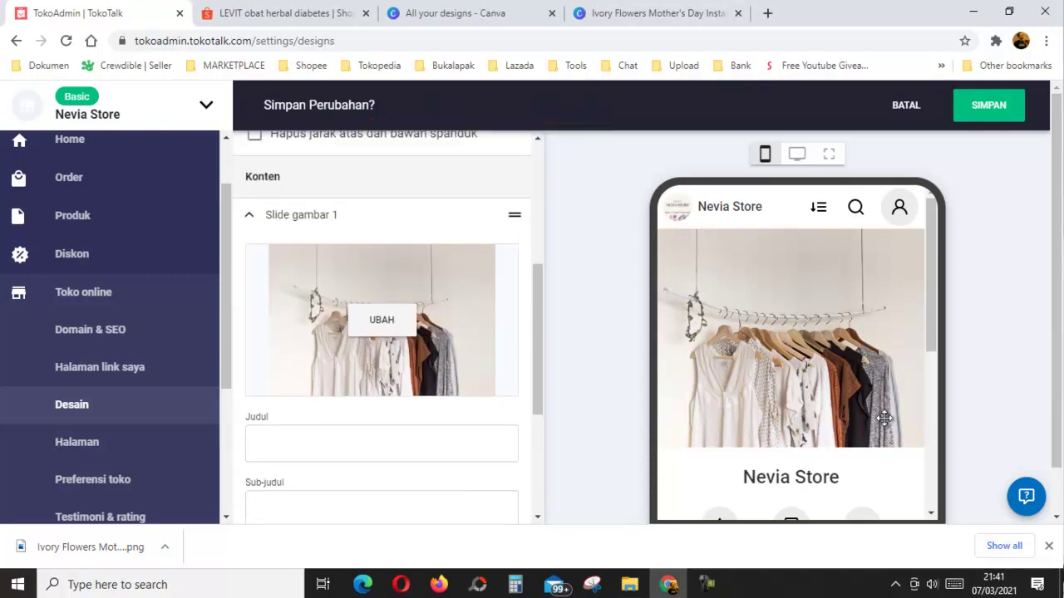
left_click(886, 426)
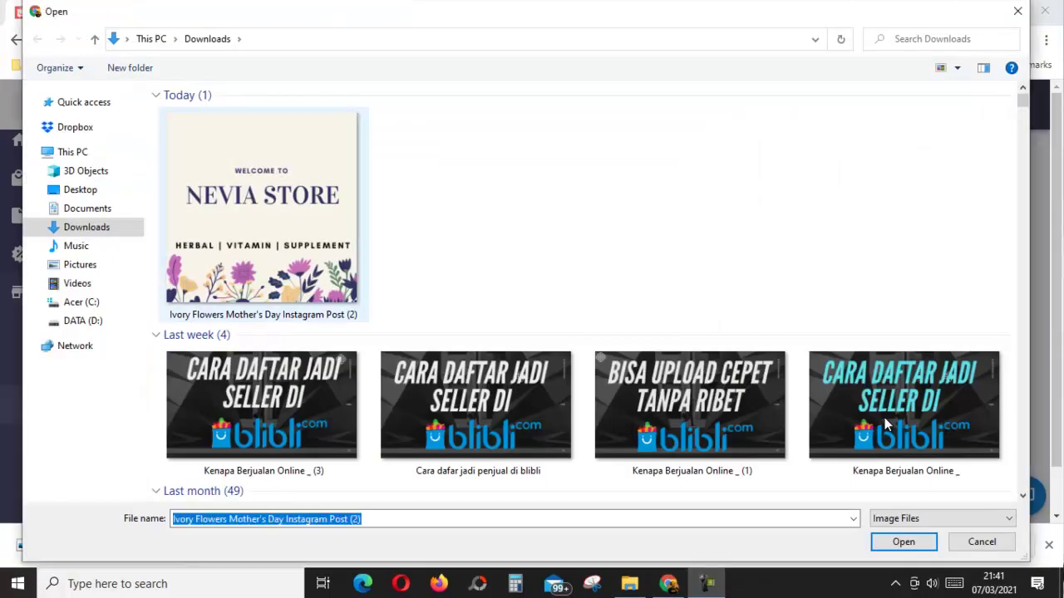
key("Return")
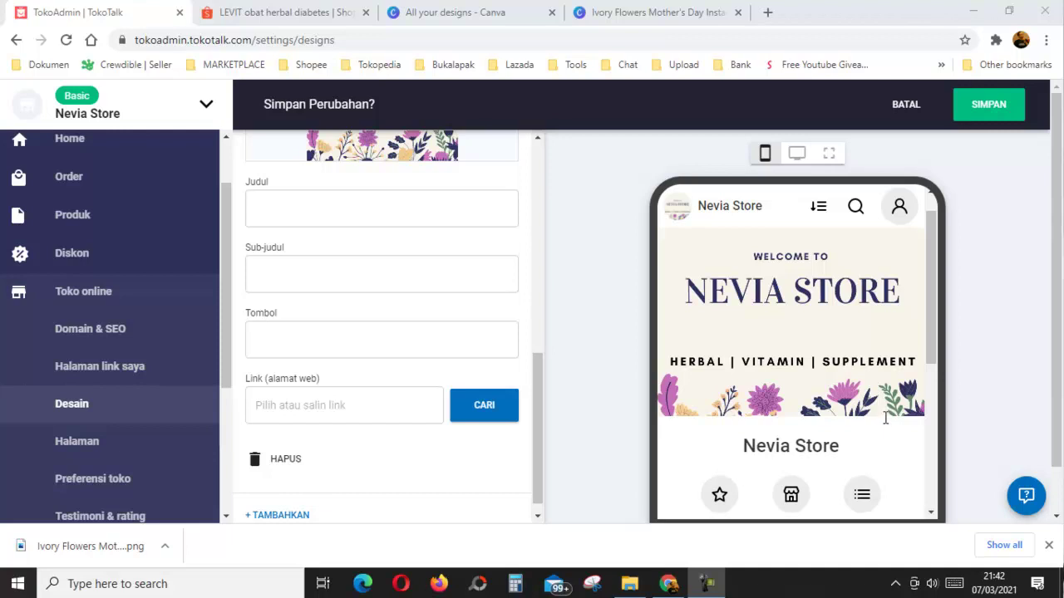
Step: Scroll through the desktop preview to inspect the Welcome to Nevia Store cover banner
left_click(885, 419)
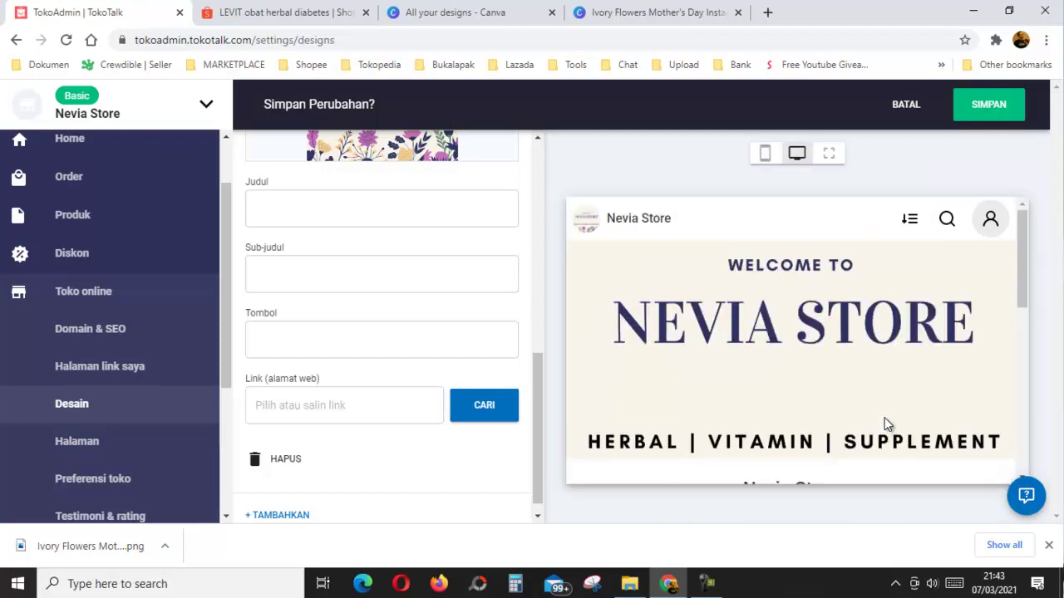
scroll(885, 426, "down", 3)
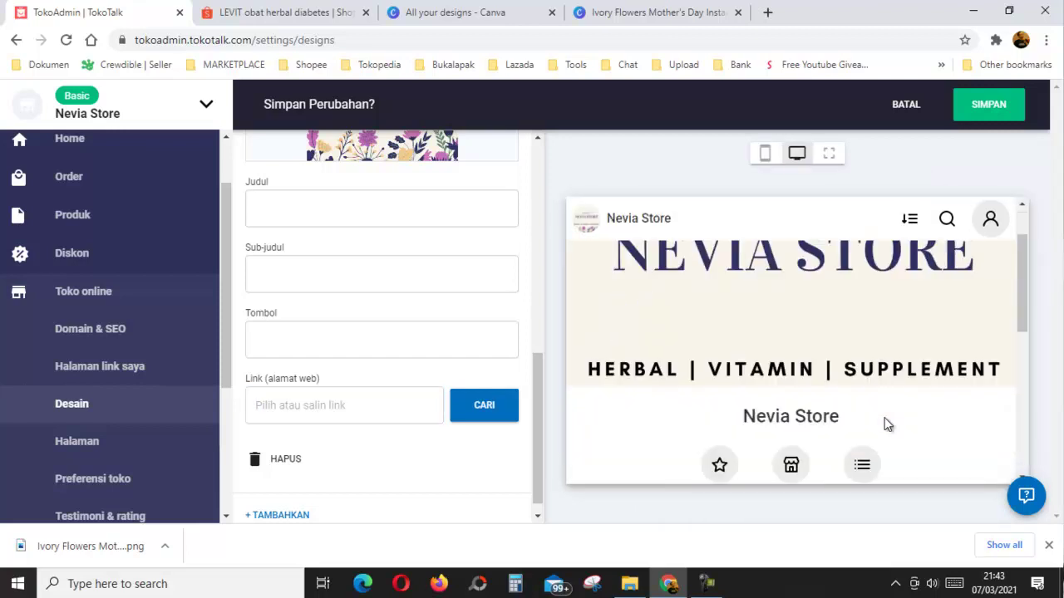
scroll(886, 424, "up", 3)
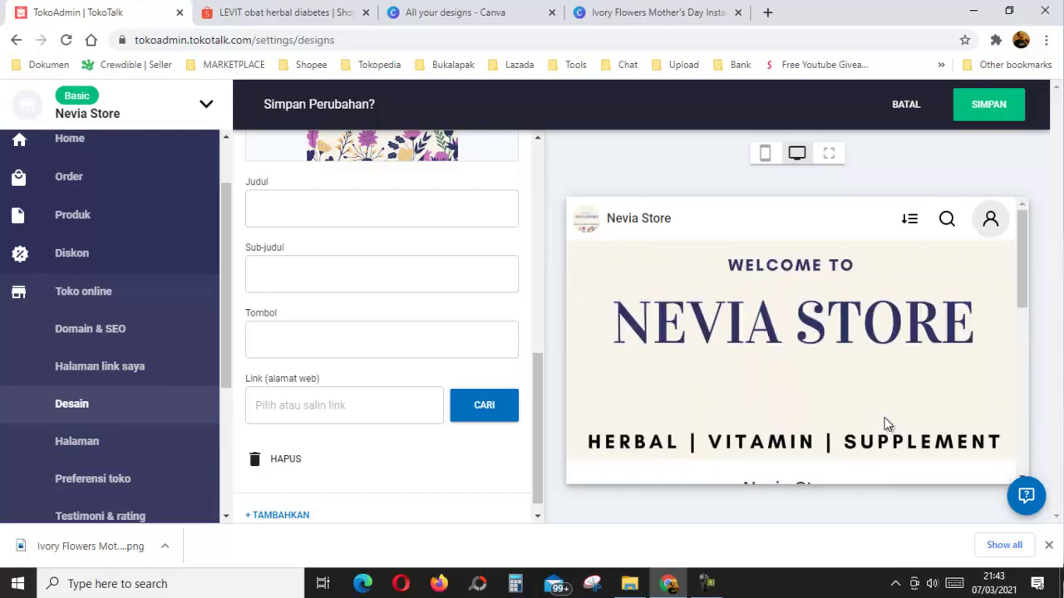